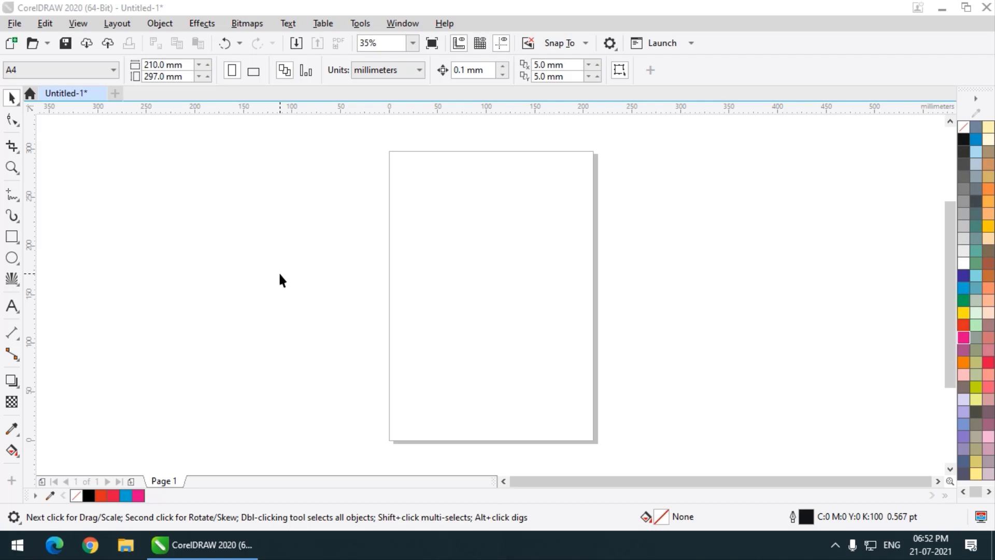
Draw a Radial-style Impact tool burst about 280 mm across, centred beyond the page's left edge.
left_click(11, 279)
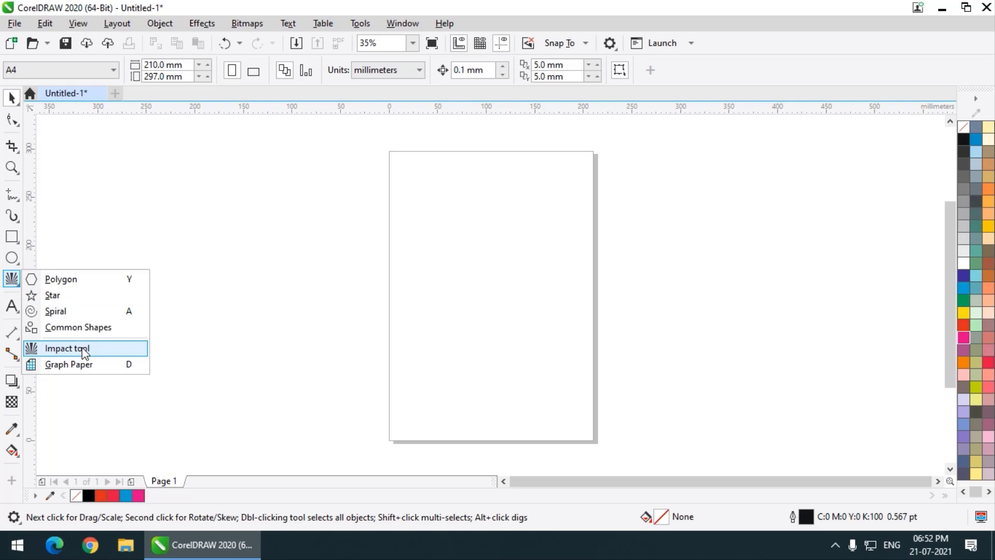
left_click(11, 381)
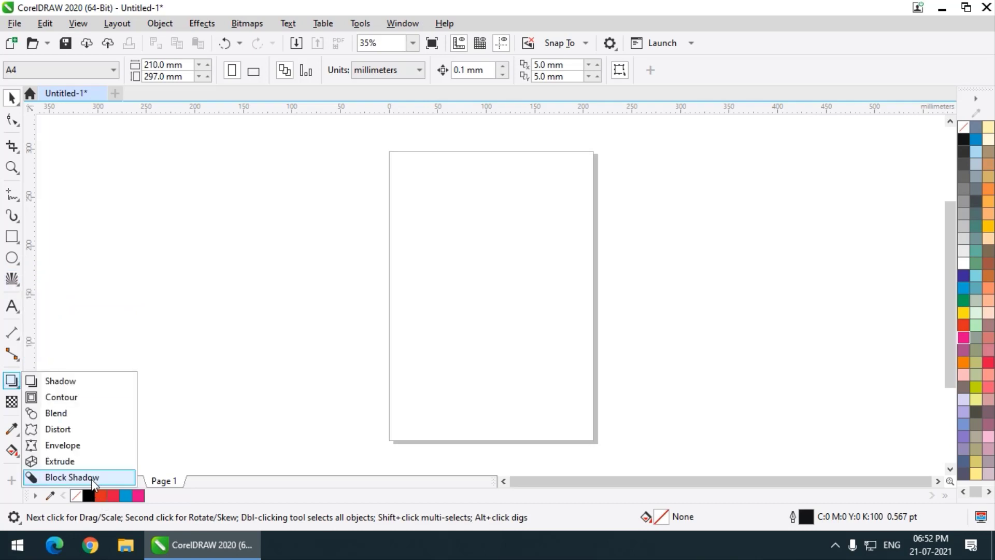
left_click(16, 284)
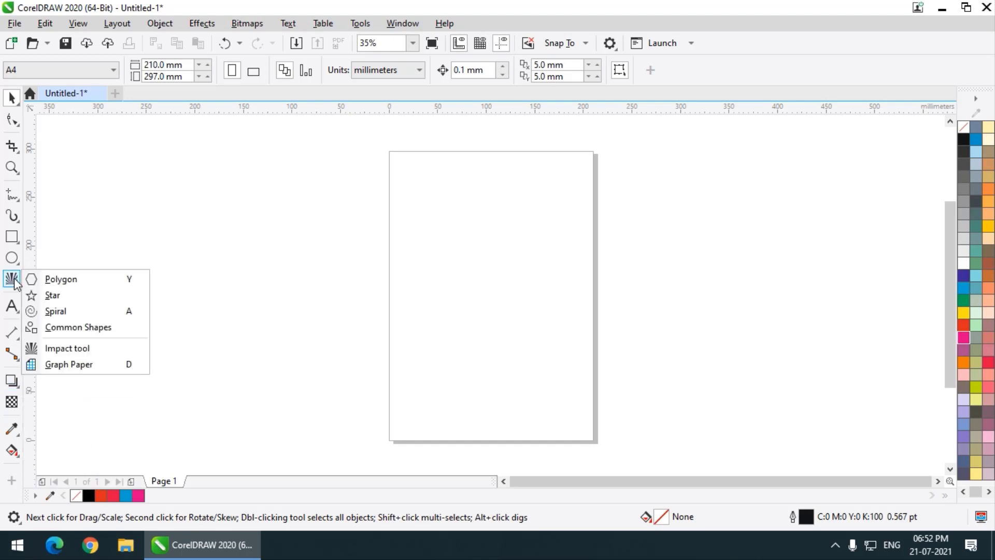
left_click(65, 353)
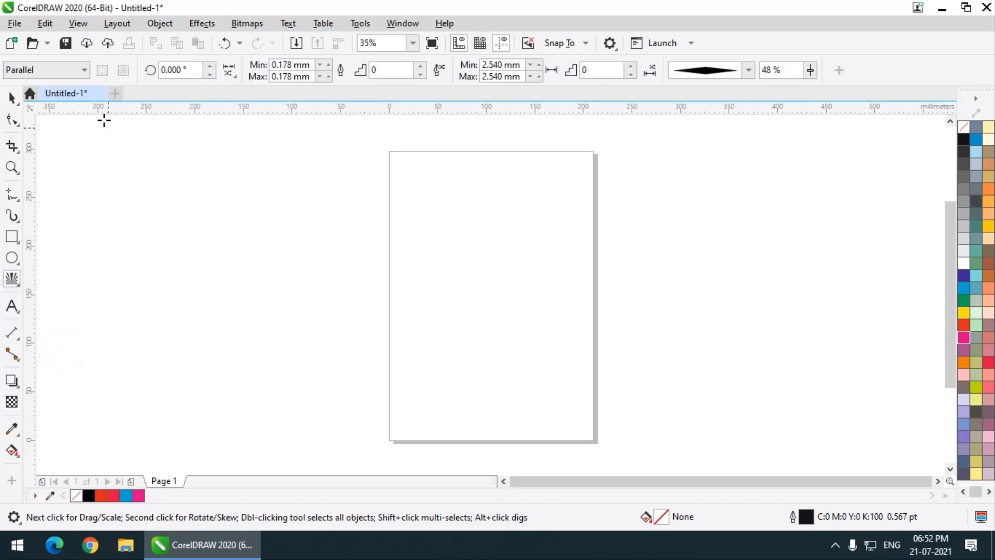
left_click(73, 70)
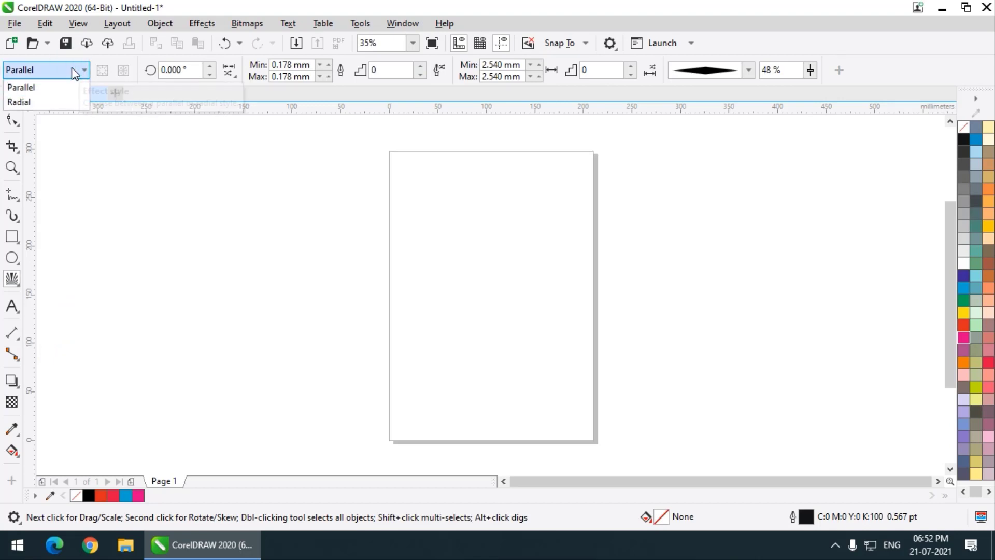
left_click(61, 104)
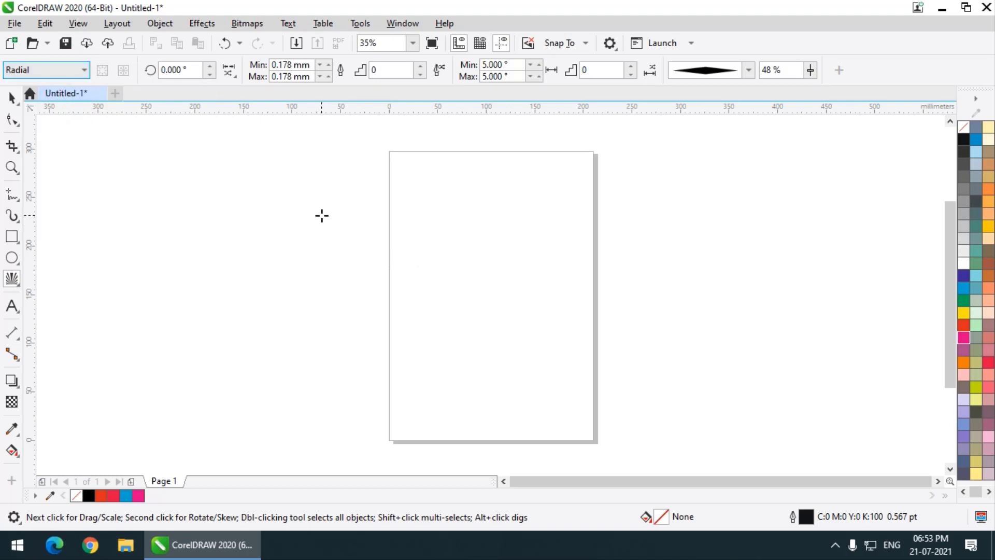
left_click_drag(315, 200, 404, 297)
Move the radial burst downward and enlarge it slightly from its upper corner.
left_click(17, 98)
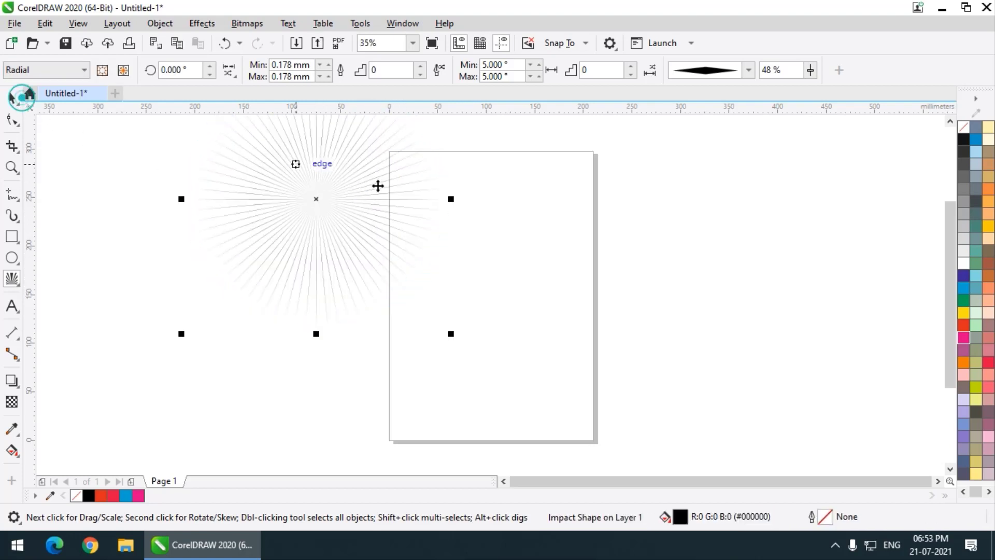
left_click_drag(356, 186, 373, 257)
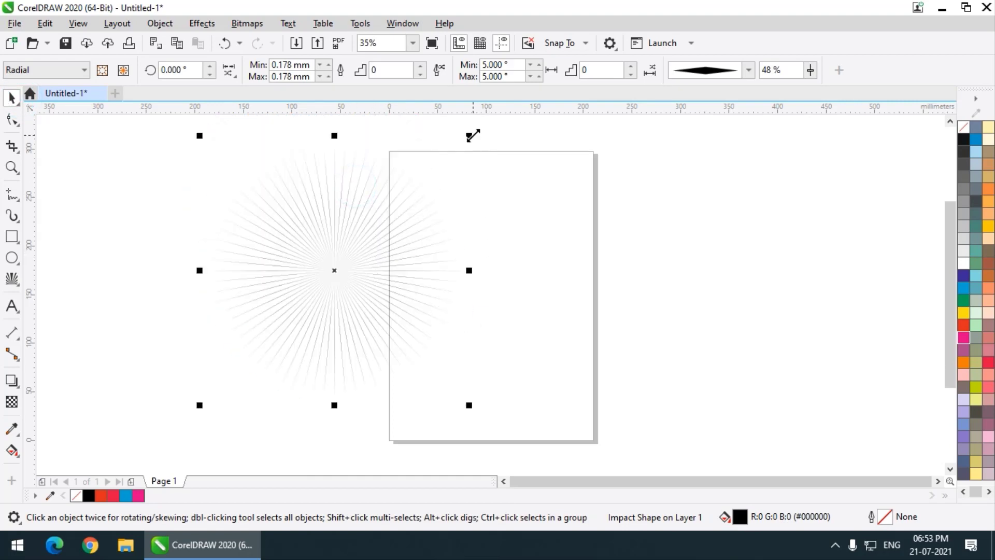
left_click_drag(473, 135, 480, 138)
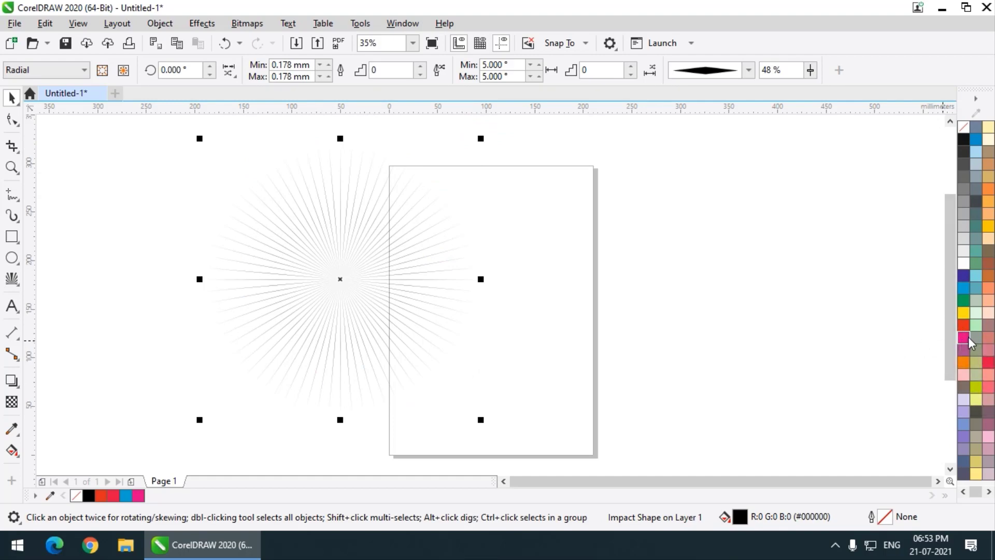
Fill the radial burst with the red swatch C:0 M:100 Y:60 K:0.
left_click(988, 364)
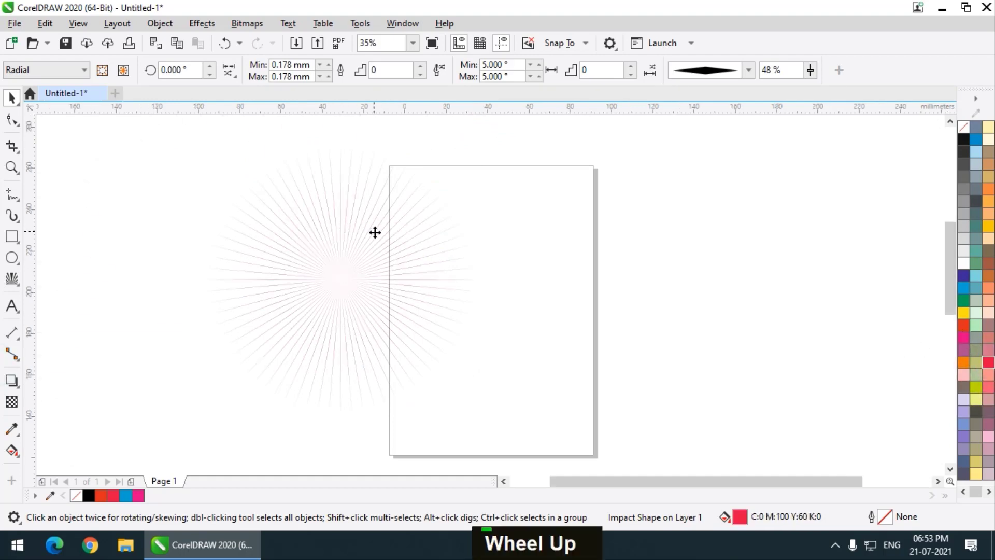
scroll(375, 231, "up", 2)
scroll(376, 253, "down", 2)
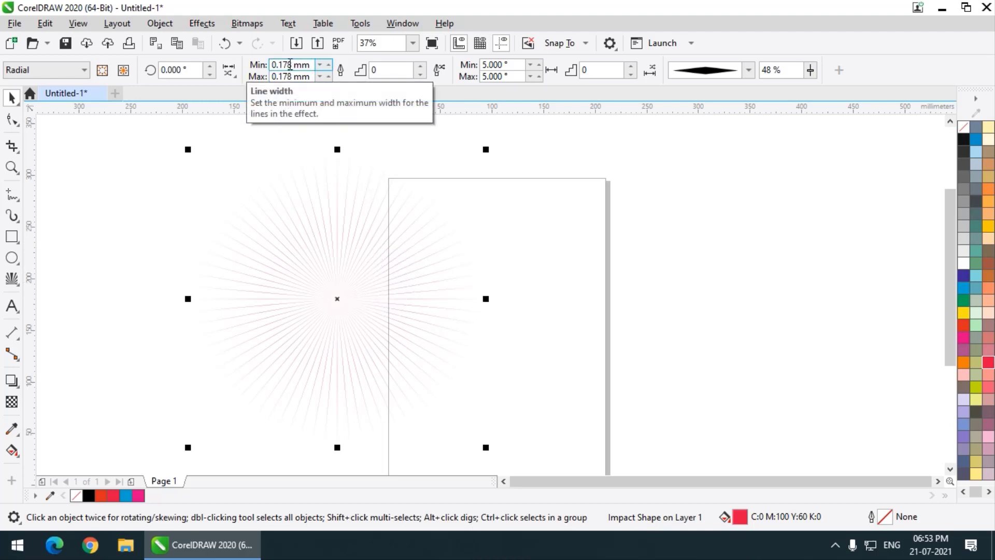
Increase the burst's minimum and maximum line width together to 5.078 mm.
left_click_drag(322, 67, 326, 49)
scroll(352, 192, "up", 2)
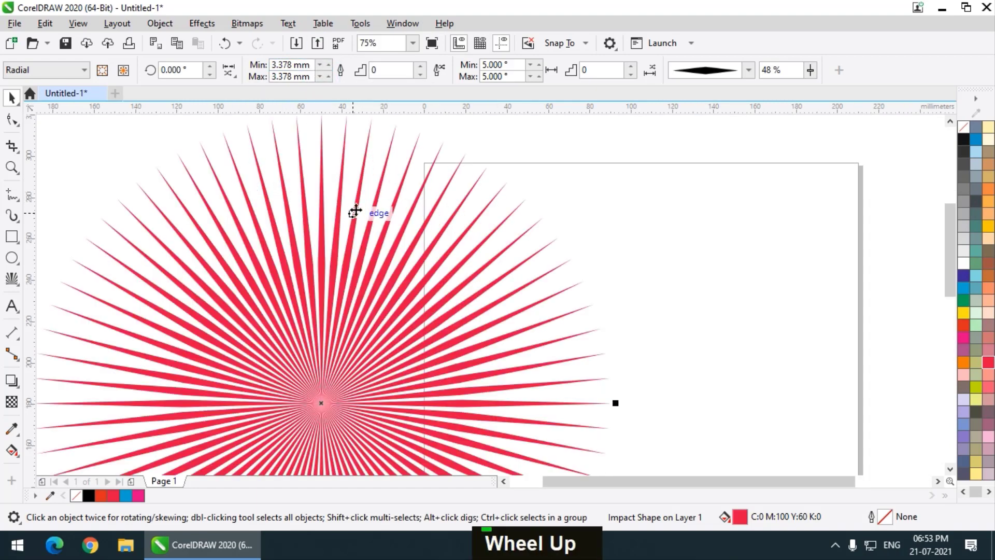
left_click(322, 67)
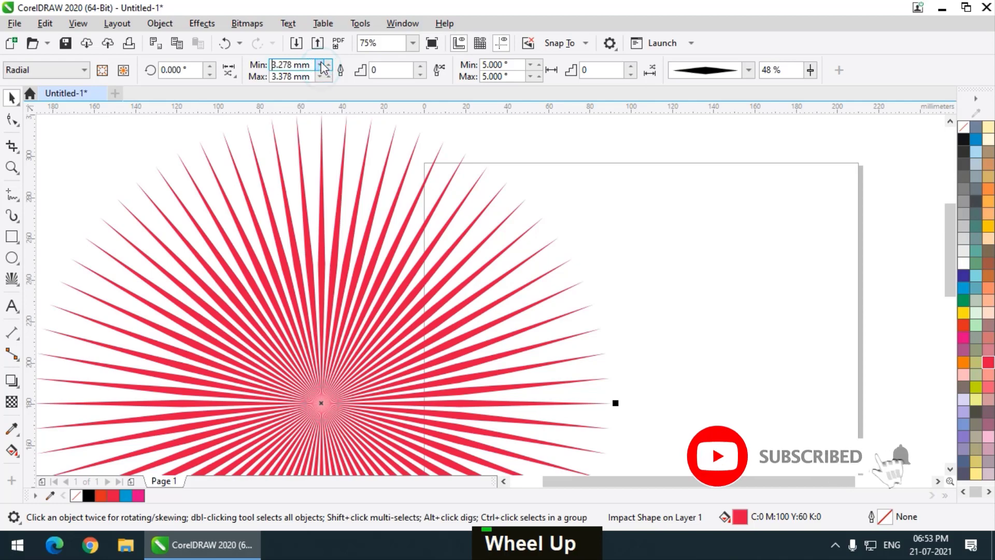
left_click_drag(322, 67, 323, 56)
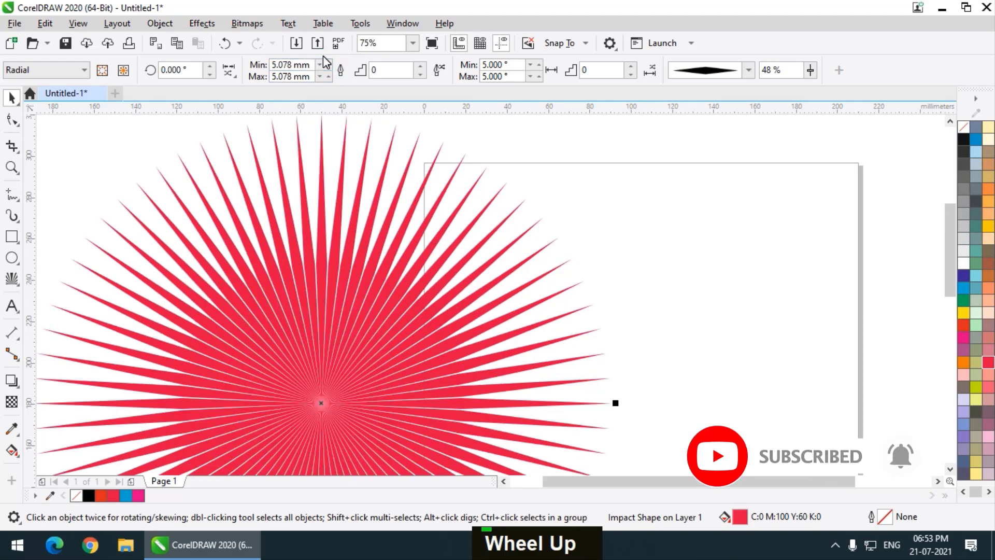
scroll(305, 178, "down", 2)
scroll(304, 177, "up", 2)
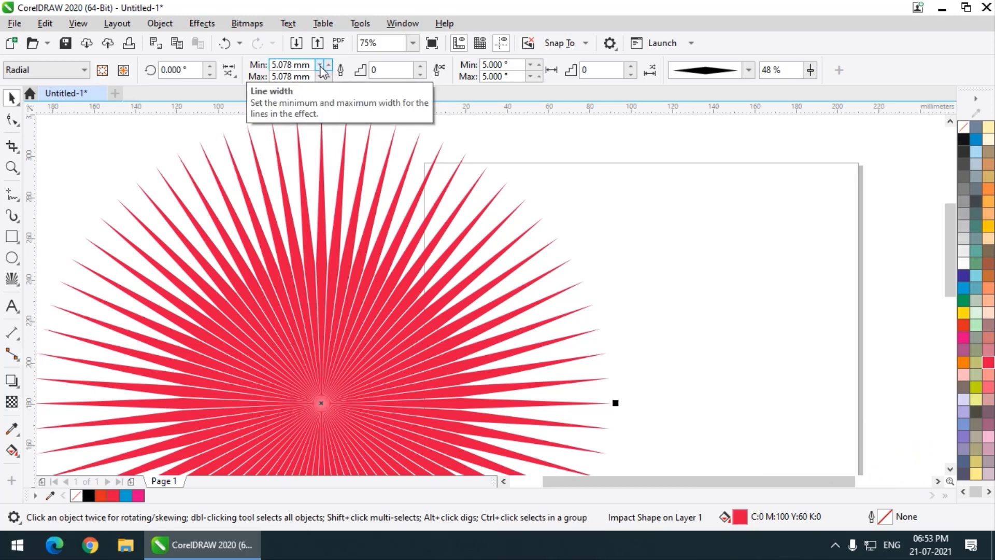
Lower the burst's minimum line width to 1.978 mm and inspect the ray tips up close.
mouse_move(322, 70)
left_mouse_down()
mouse_move(326, 89)
mouse_move(323, 75)
mouse_move(330, 78)
left_mouse_up()
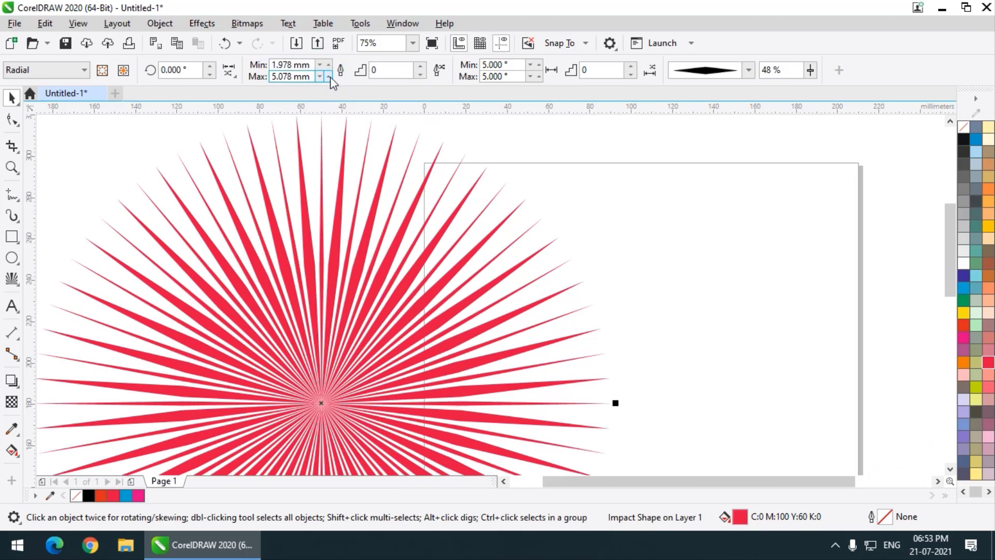
scroll(280, 141, "down", 1)
scroll(288, 139, "up", 2)
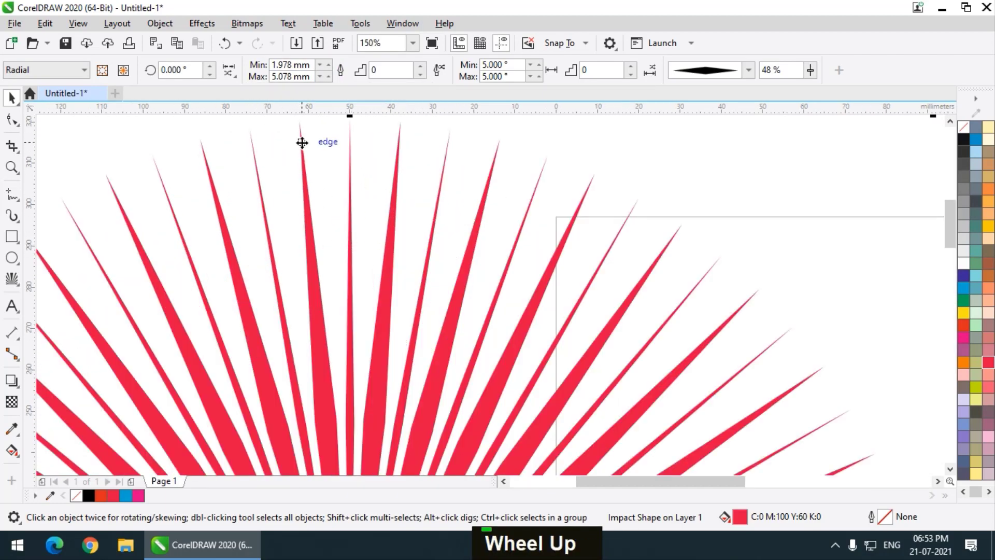
scroll(276, 158, "down", 1)
left_click(275, 156)
scroll(281, 240, "up", 1)
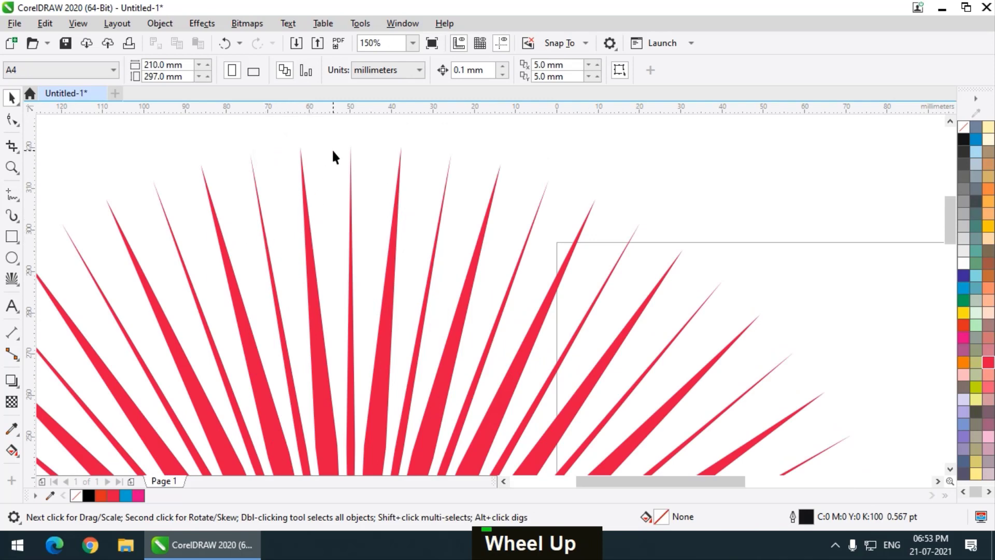
Select the burst again and raise its maximum line width to 6.978 mm.
left_click(311, 269)
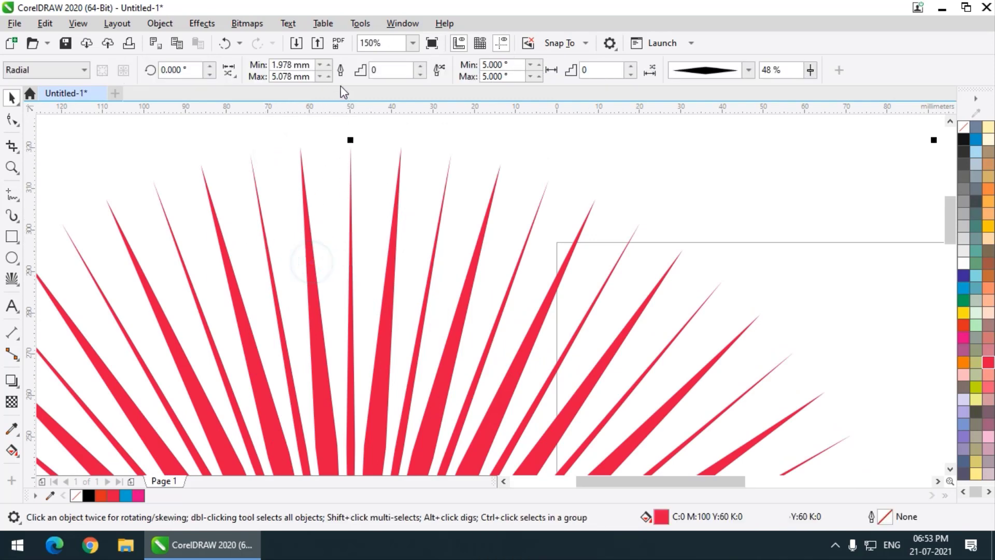
left_click(328, 76)
double_click(328, 76)
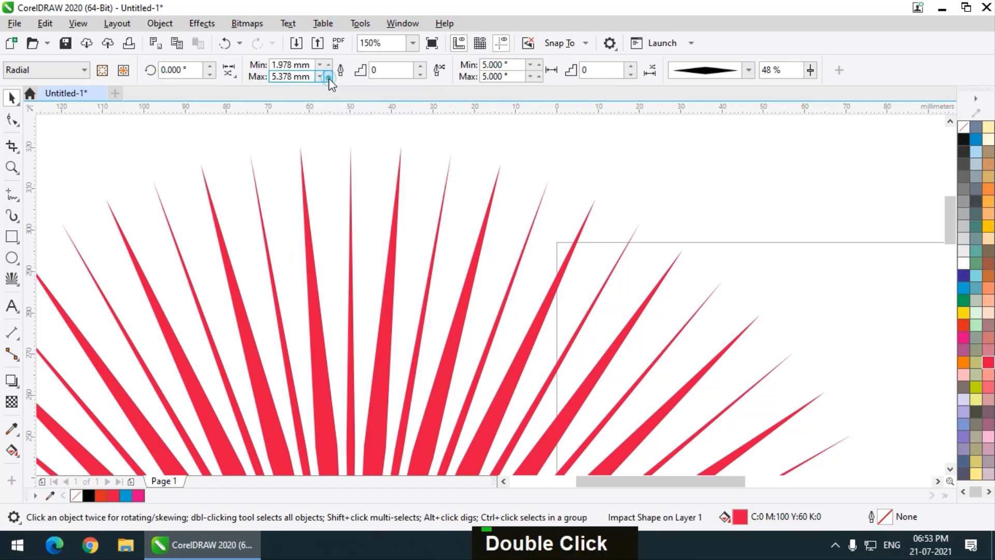
left_click(323, 77)
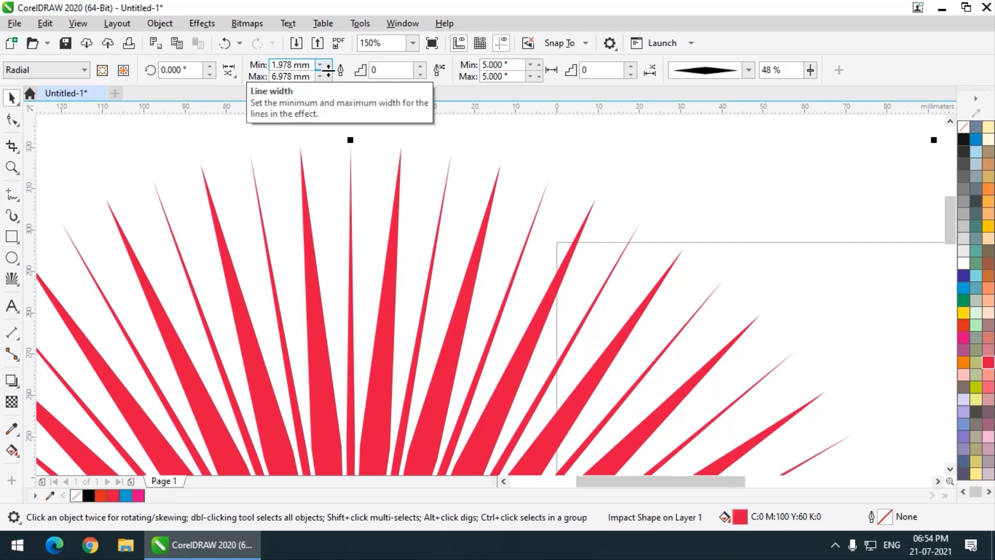
Raise the burst's minimum line width to 3.878 mm and check the thinner rays.
double_click(328, 65)
double_click(329, 65)
double_click(329, 65)
double_click(328, 66)
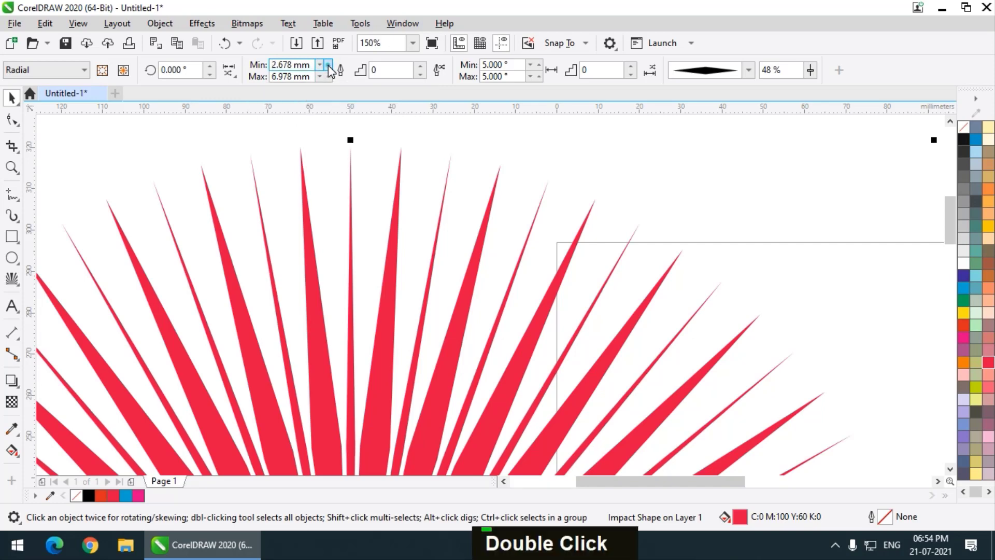
double_click(329, 65)
double_click(329, 66)
double_click(328, 65)
left_click(328, 66)
double_click(328, 65)
double_click(329, 66)
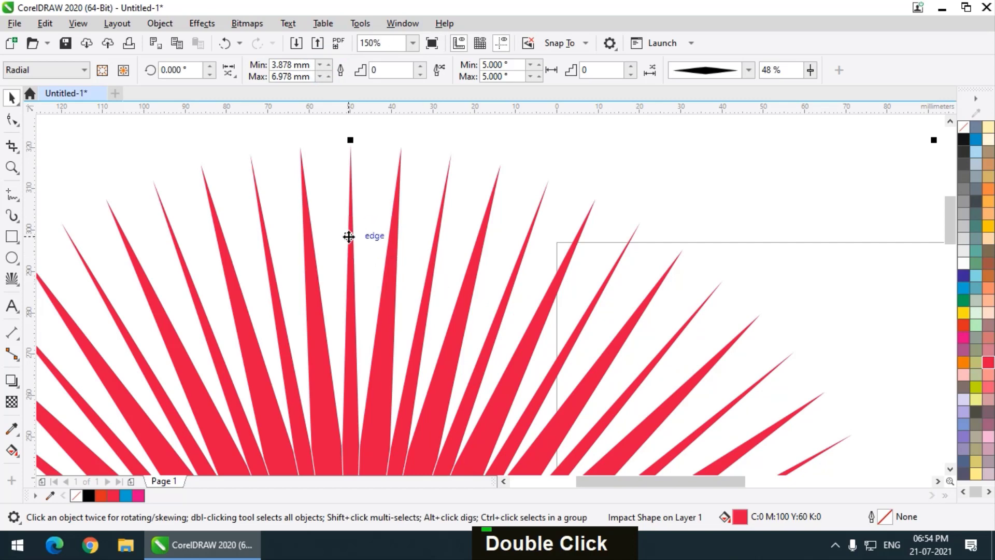
scroll(314, 207, "up", 2)
scroll(290, 228, "down", 2)
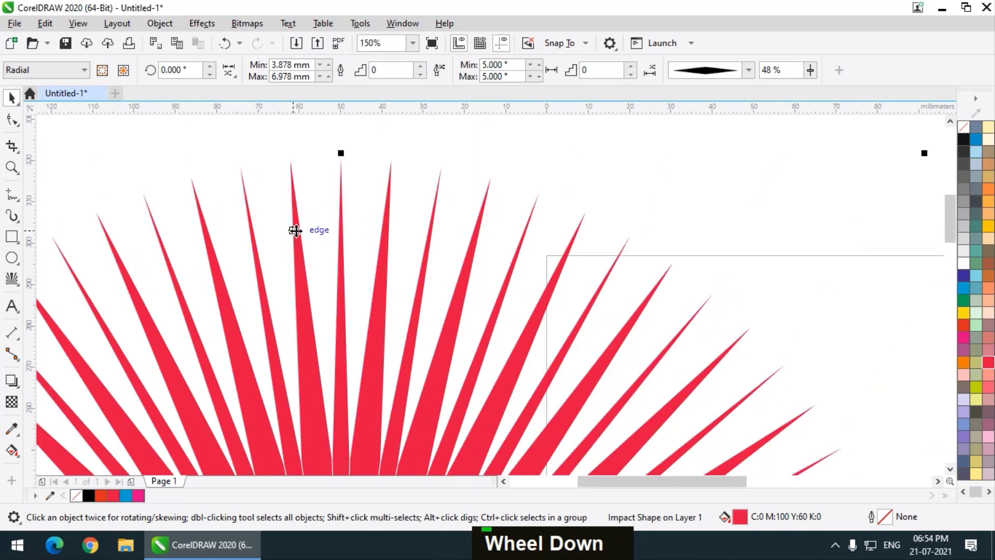
Reduce the burst's minimum line width to 2.178 mm and compare the thin and thick rays.
scroll(295, 231, "up", 2)
left_click(320, 66)
double_click(320, 66)
left_click(320, 65)
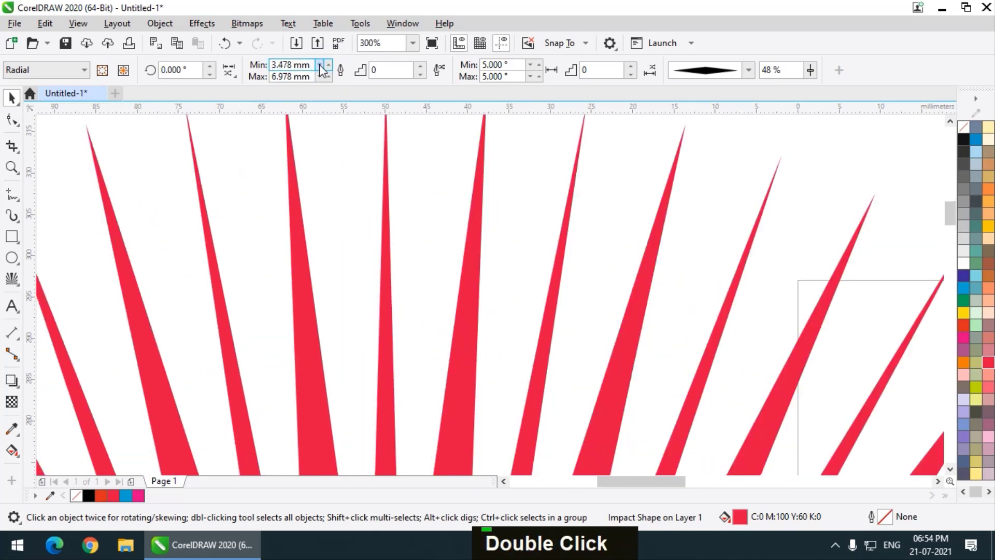
double_click(319, 65)
left_click(319, 66)
double_click(319, 65)
double_click(320, 65)
left_click(320, 66)
double_click(320, 65)
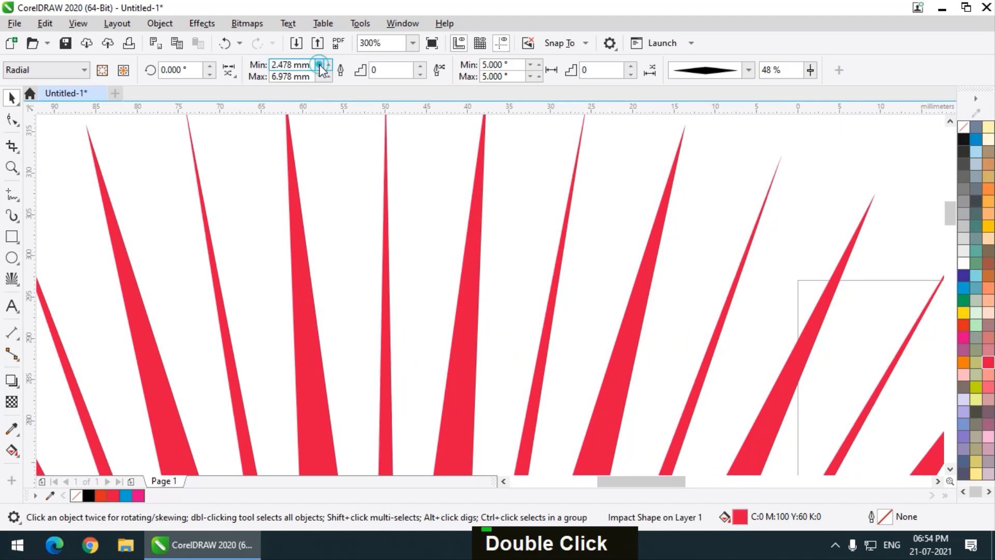
left_click(320, 66)
double_click(319, 66)
scroll(391, 365, "down", 2)
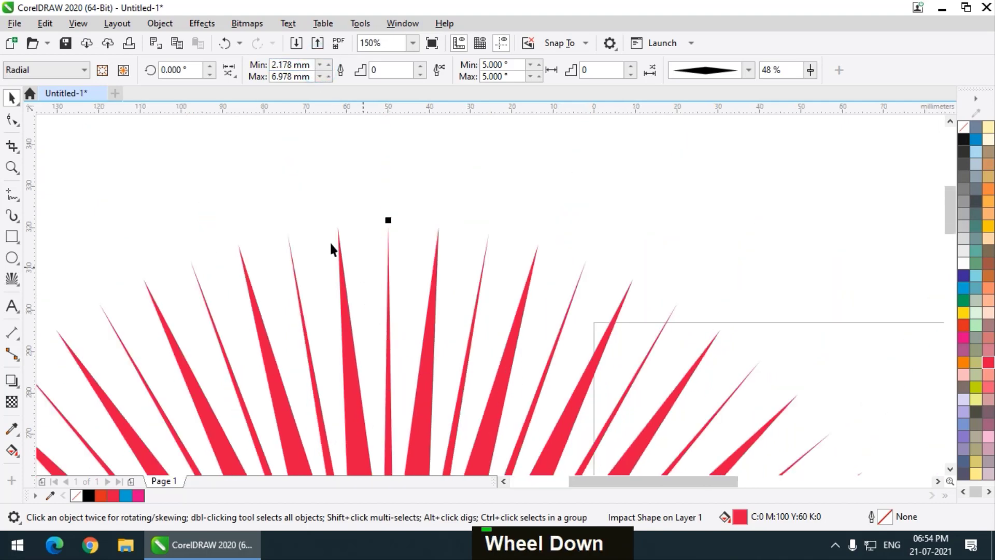
scroll(302, 271, "down", 2)
scroll(303, 268, "up", 1)
scroll(372, 244, "up", 1)
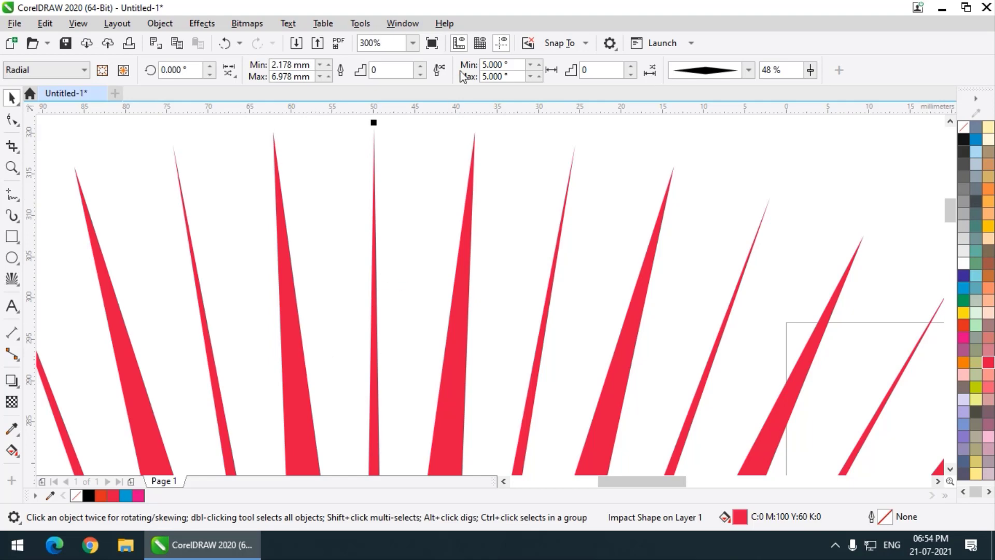
Try width step values of 1 and 2 on the burst's rays, and restore the value to 0.
left_click(421, 66)
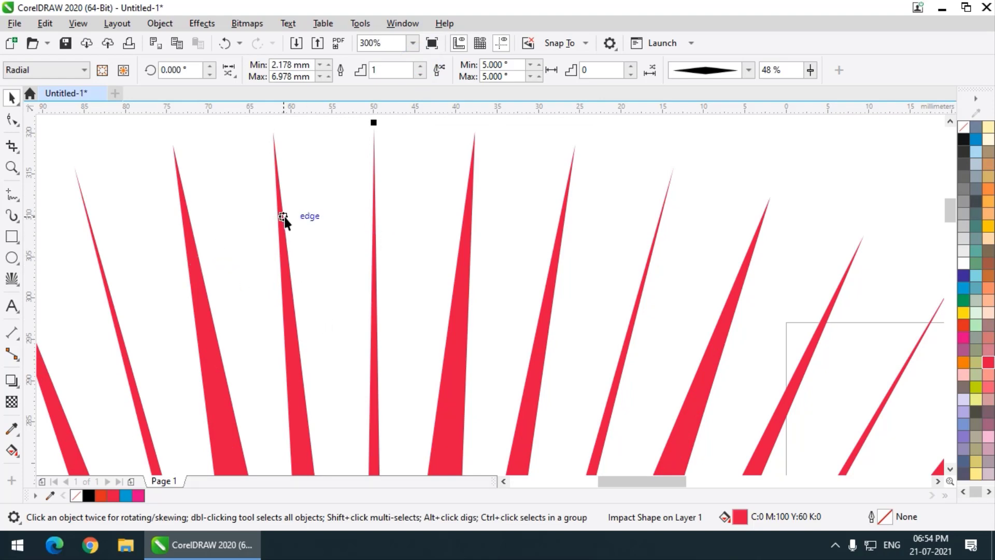
left_click(421, 67)
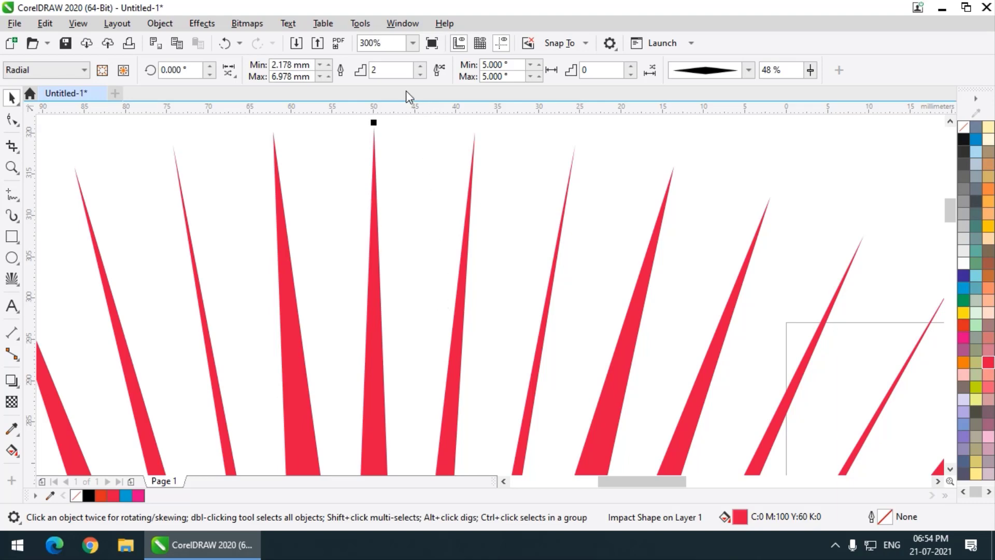
left_click(421, 74)
left_click(420, 74)
scroll(364, 125, "down", 1)
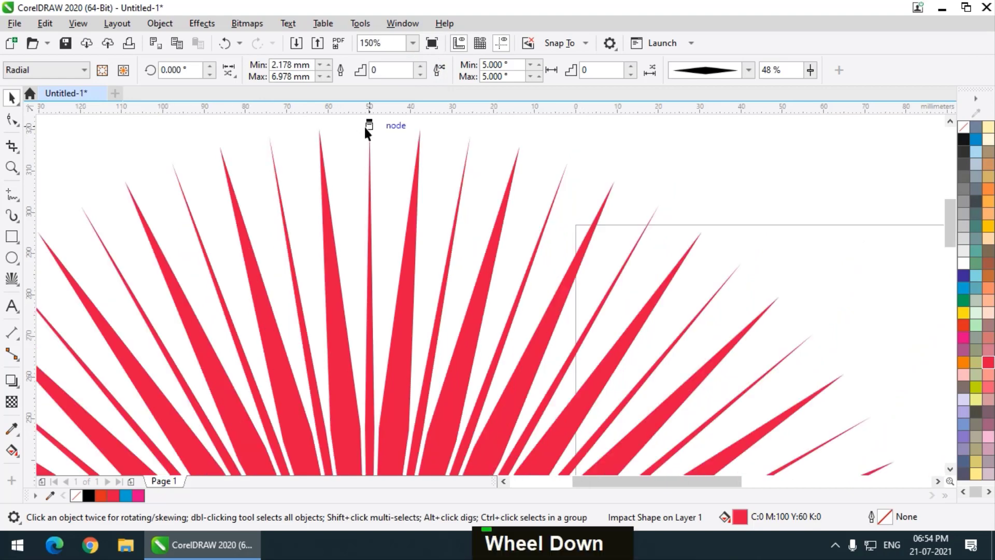
Try a minimum line spacing of 1° on the burst's rays, and raise it to 2°.
scroll(419, 151, "up", 1)
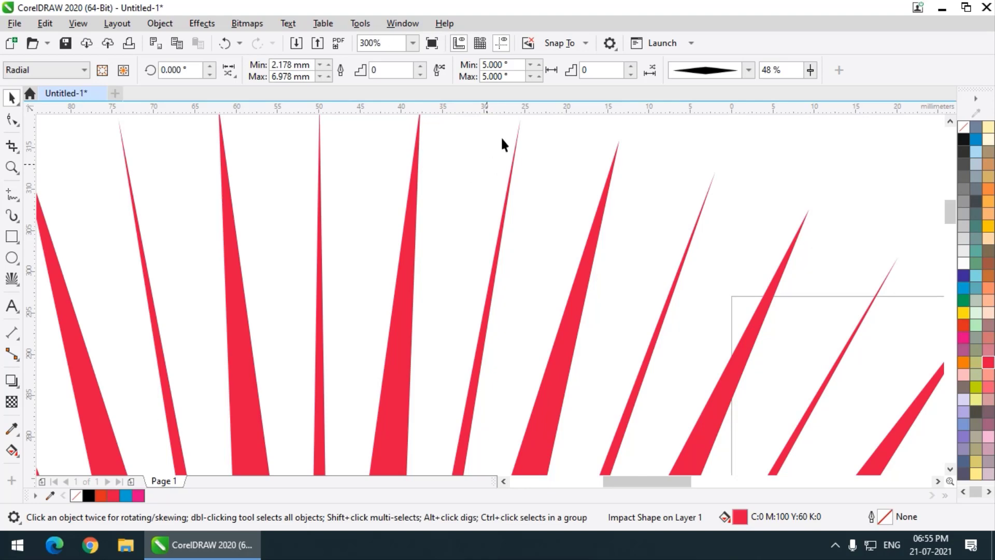
double_click(530, 65)
left_click(530, 66)
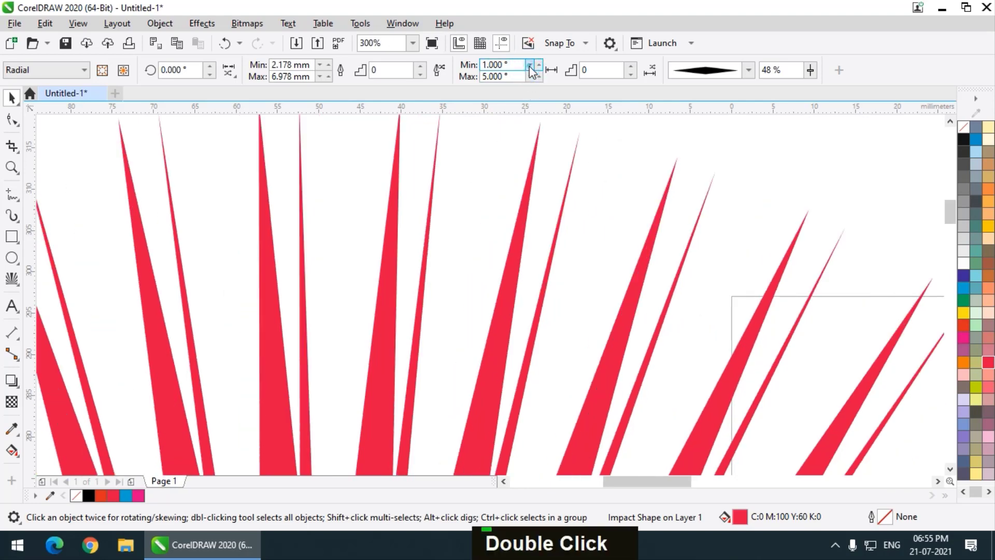
left_click(530, 65)
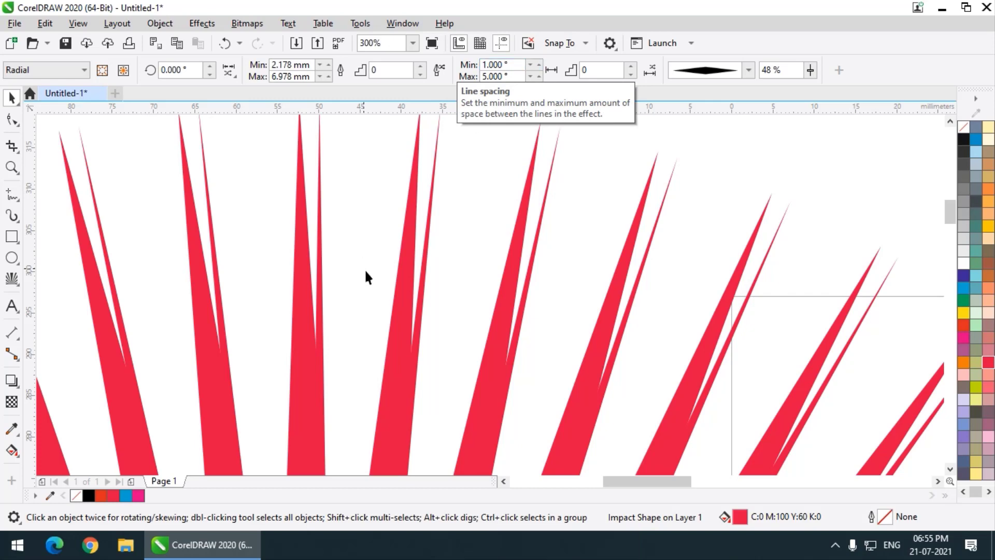
scroll(422, 244, "up", 2)
left_click(539, 65)
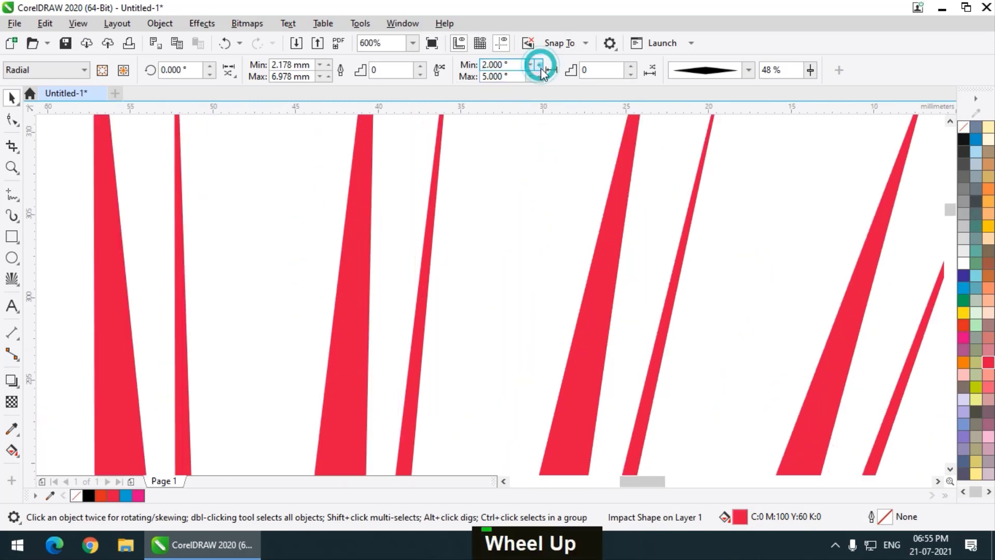
scroll(397, 238, "down", 2)
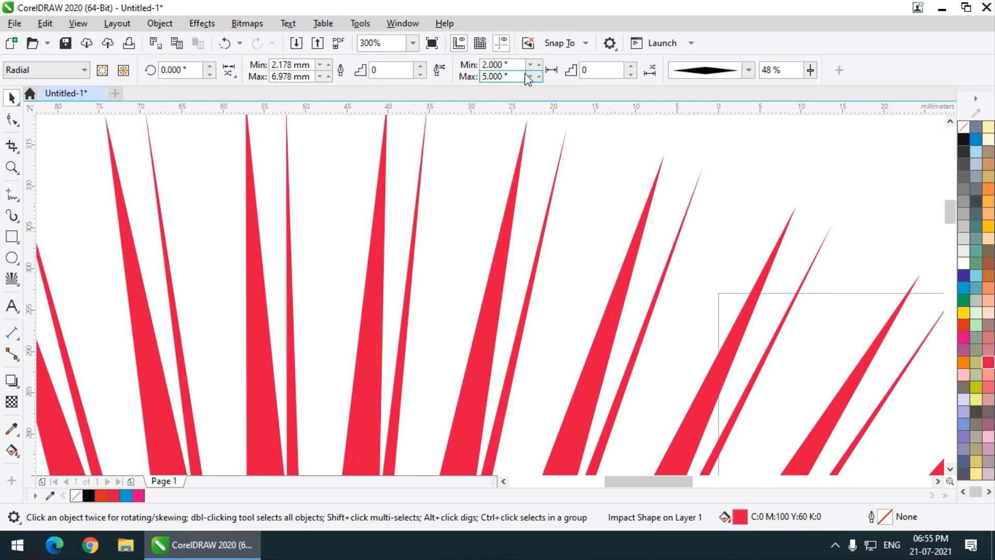
Set the burst's maximum line spacing to 6° and try minimum spacings of 1°, 2° and 3°.
left_click(539, 76)
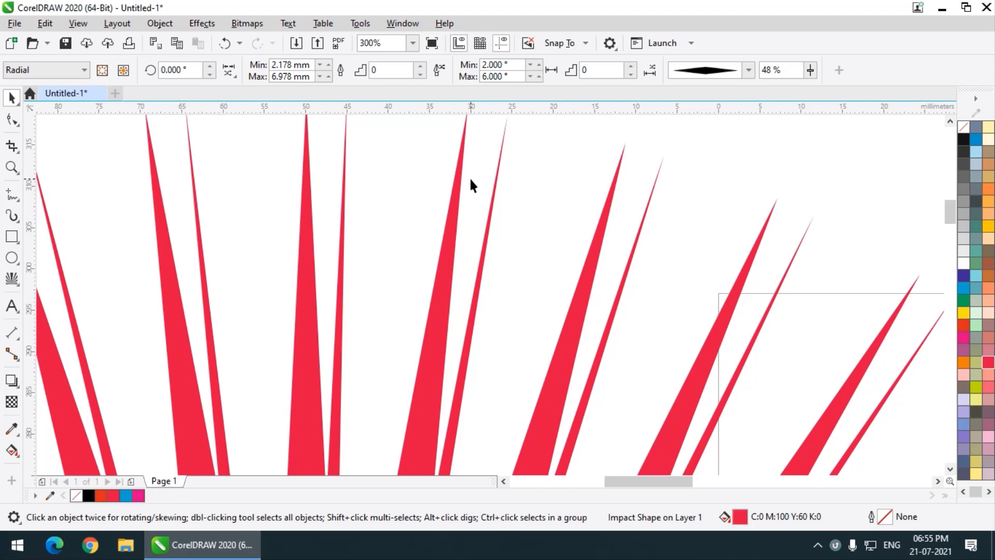
left_click(530, 64)
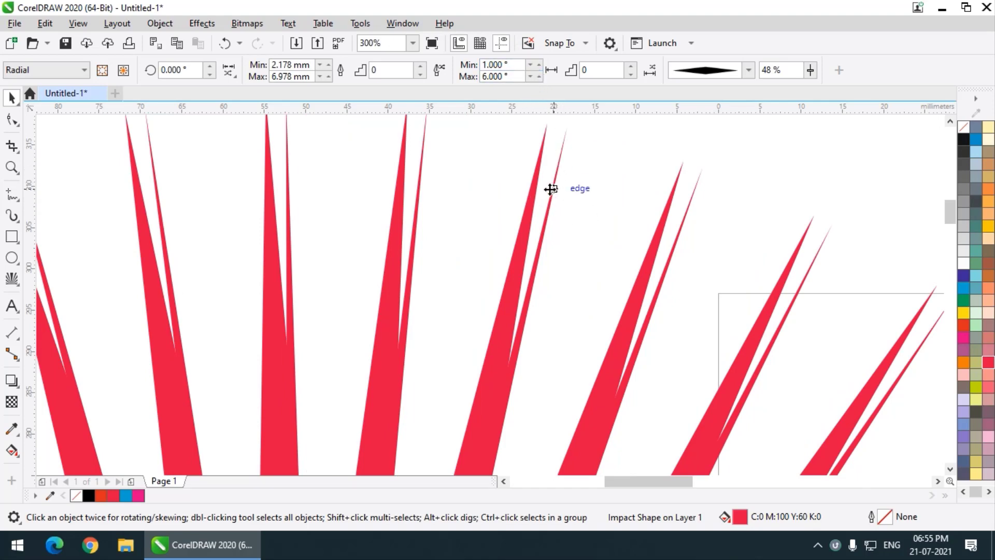
left_click(539, 63)
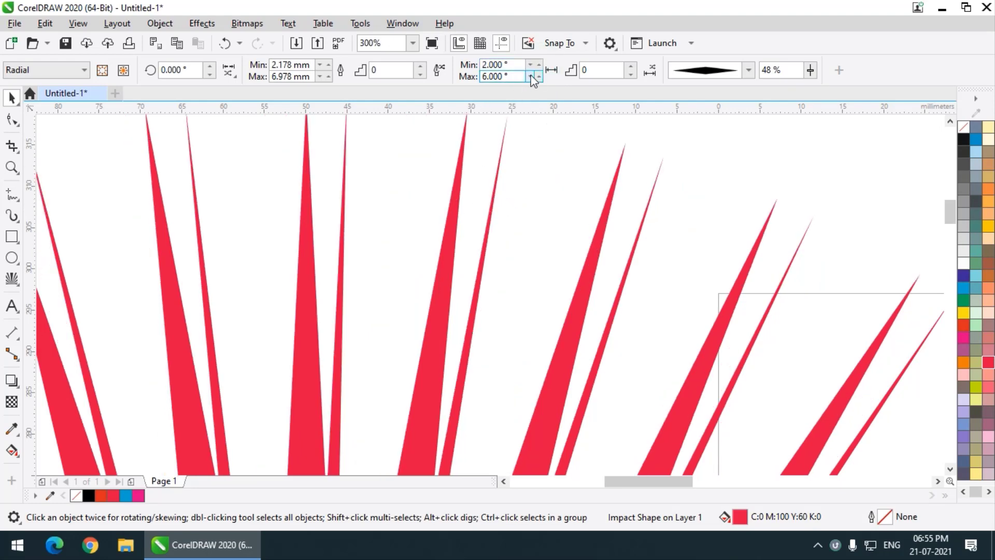
left_click(539, 64)
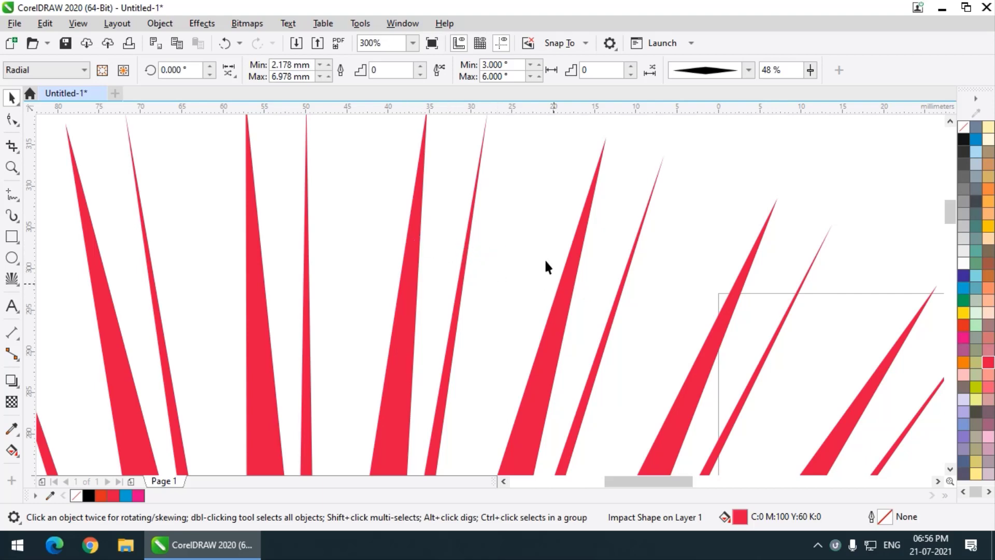
Set the burst's maximum line spacing to 3°.
left_click_drag(486, 79, 473, 81)
type("3")
key("Return")
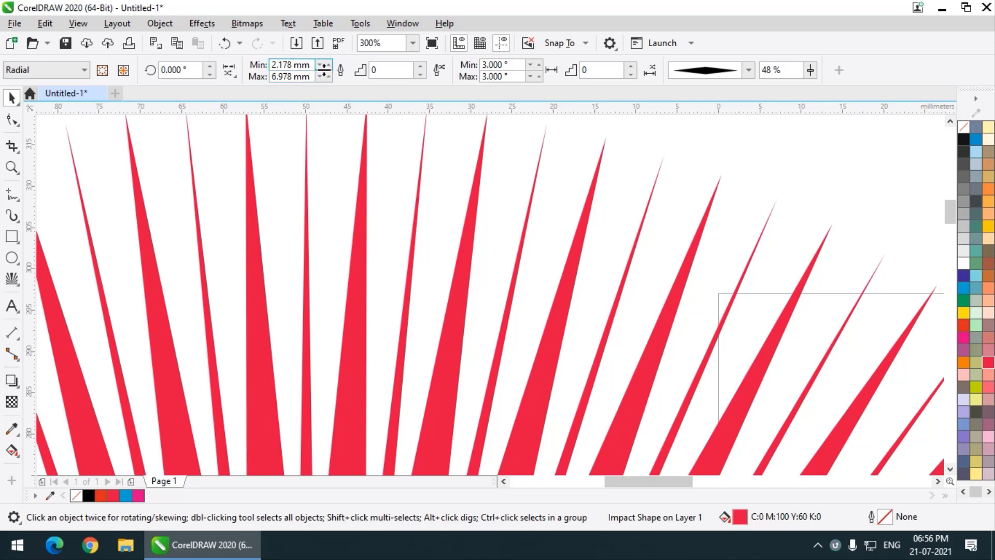
Set both the minimum and maximum line width to 5.478 mm and check the whole burst.
left_click_drag(324, 69, 324, 41)
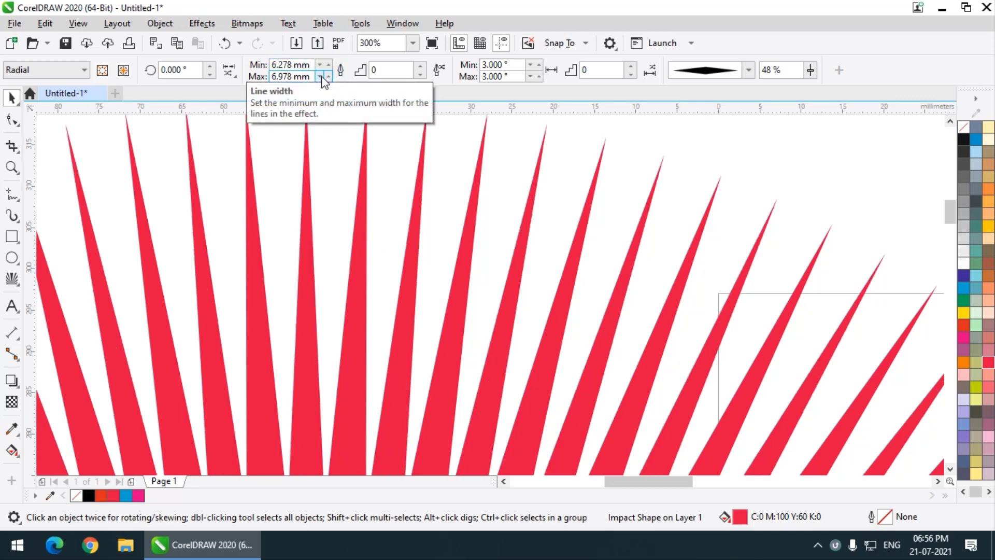
left_click_drag(322, 79, 320, 92)
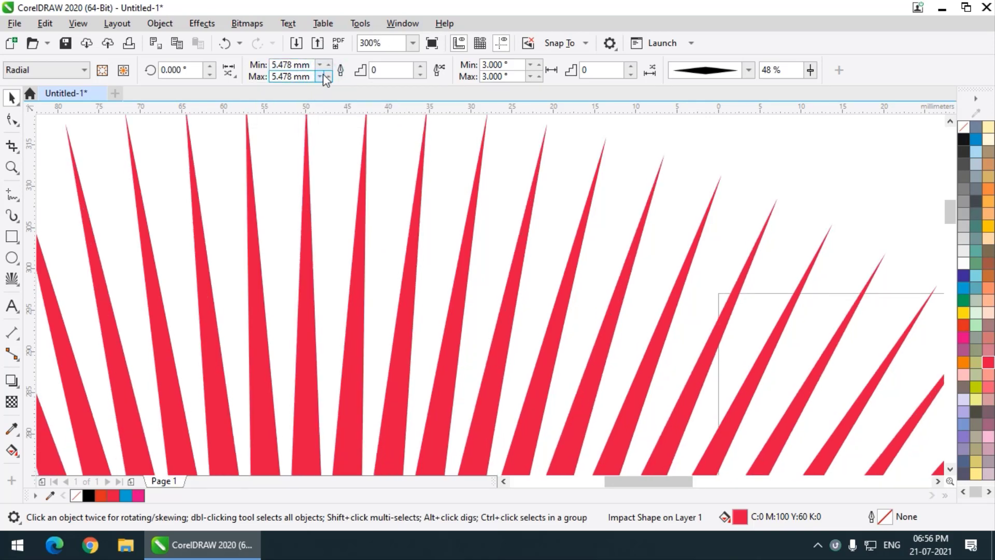
scroll(293, 148, "down", 2)
scroll(337, 166, "down", 1)
scroll(295, 258, "up", 1)
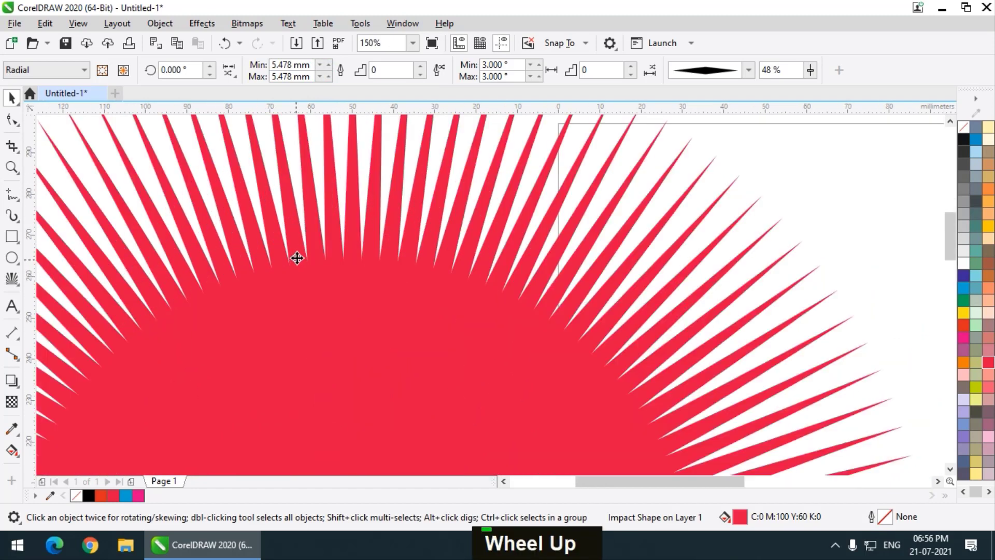
scroll(391, 187, "down", 1)
scroll(391, 187, "down", 1)
scroll(391, 188, "up", 1)
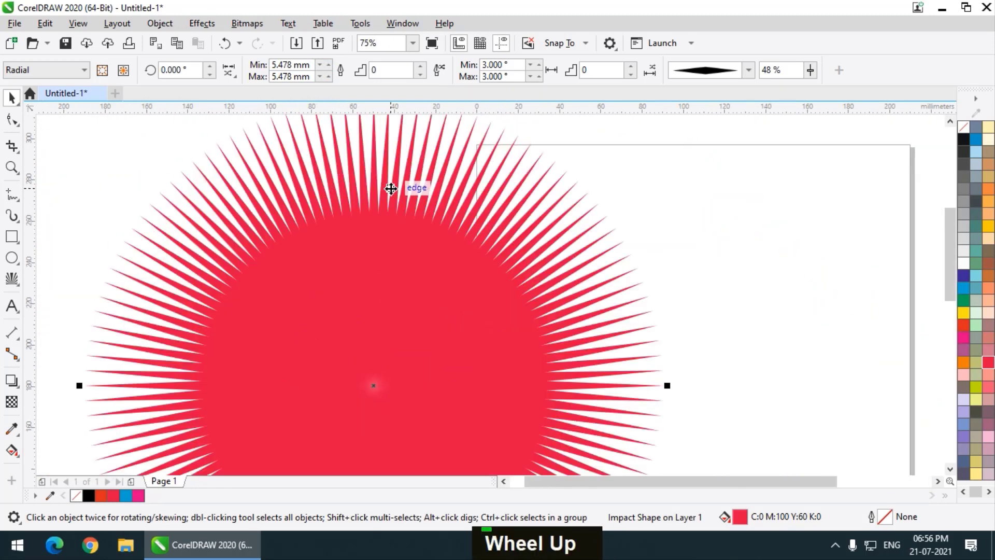
scroll(345, 218, "down", 1)
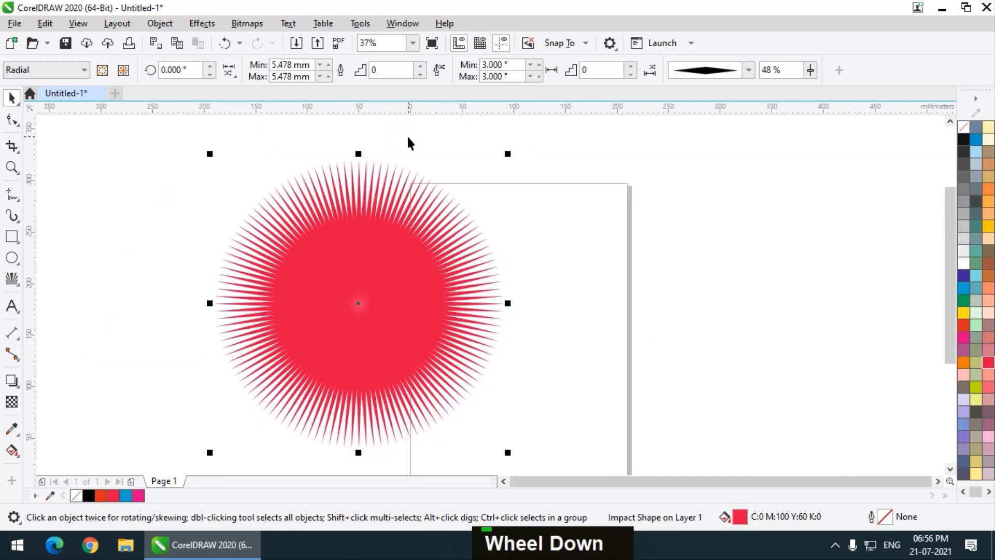
scroll(401, 143, "up", 1)
Undo the latest line width and line spacing changes on the burst.
key("ctrl+z")
key("ctrl+z")
key("ctrl+z")
key("ctrl+z")
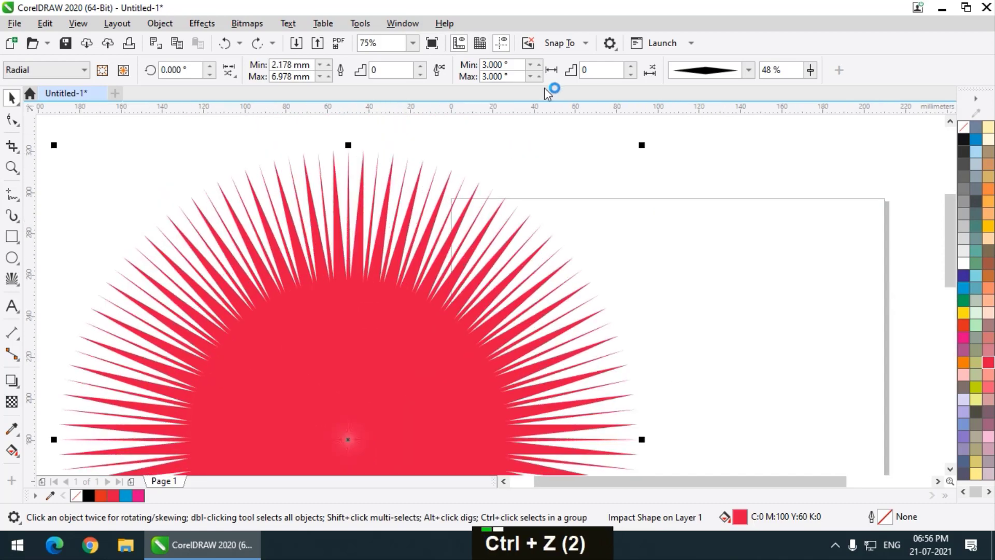
Try a line spacing step of 1 on the burst's rays, and restore it to 0.
scroll(481, 181, "up", 1)
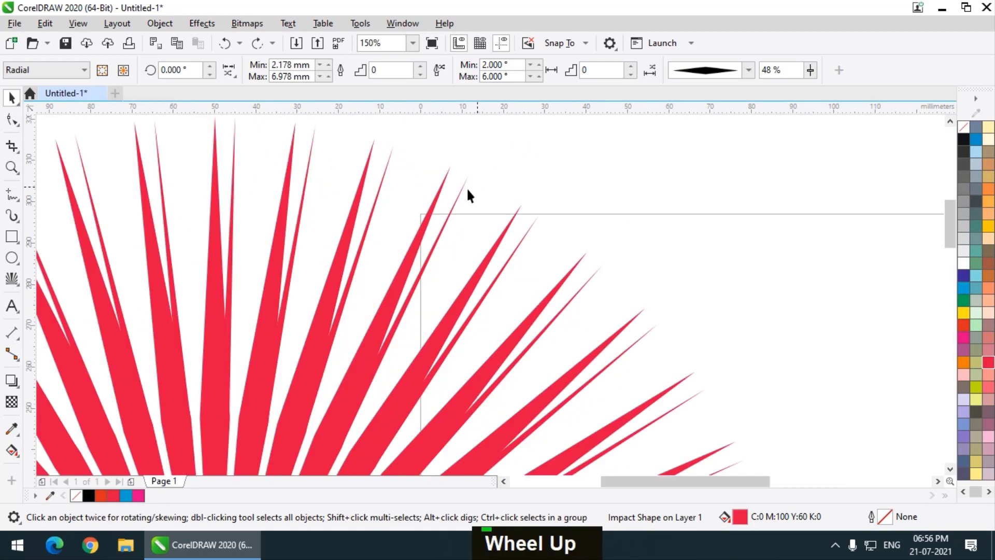
scroll(446, 210, "up", 1)
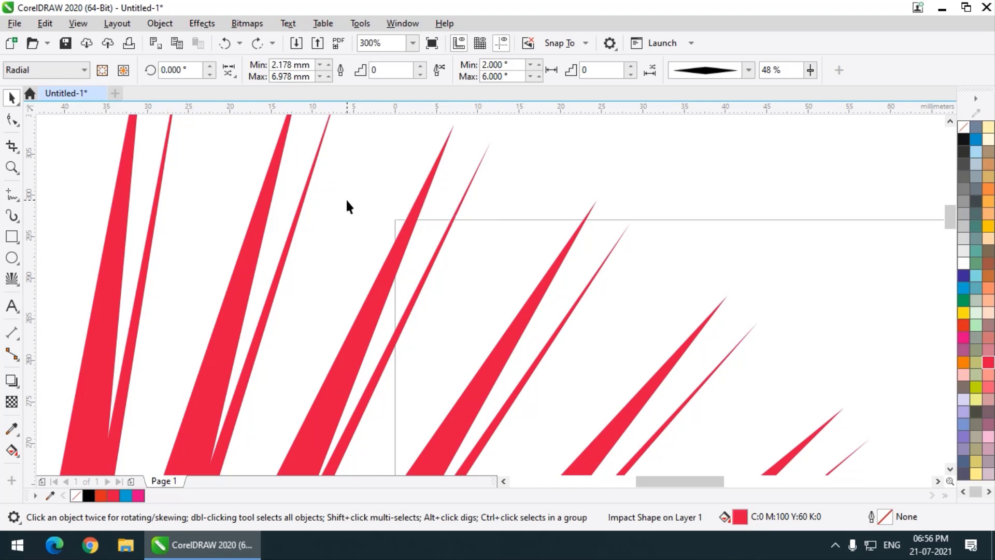
left_click(631, 66)
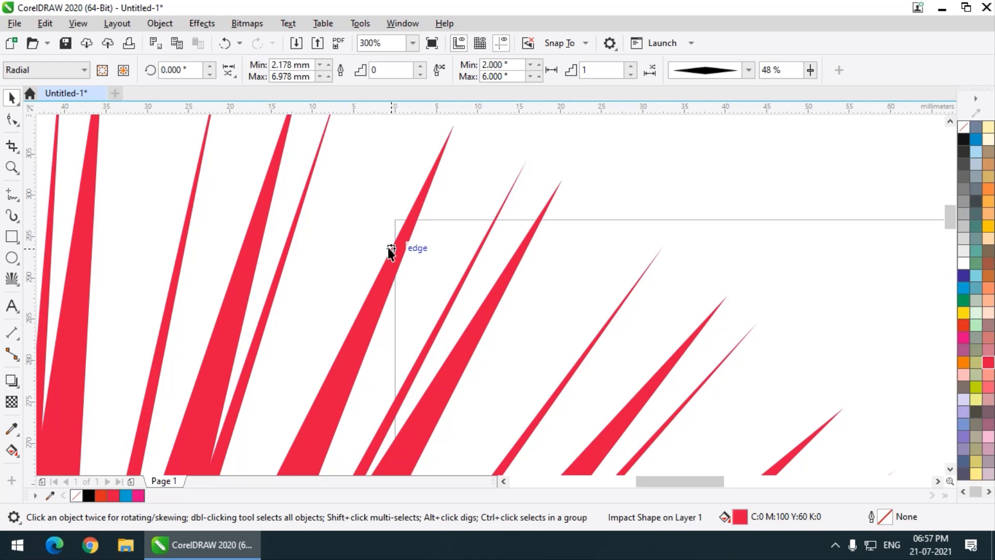
left_click(631, 76)
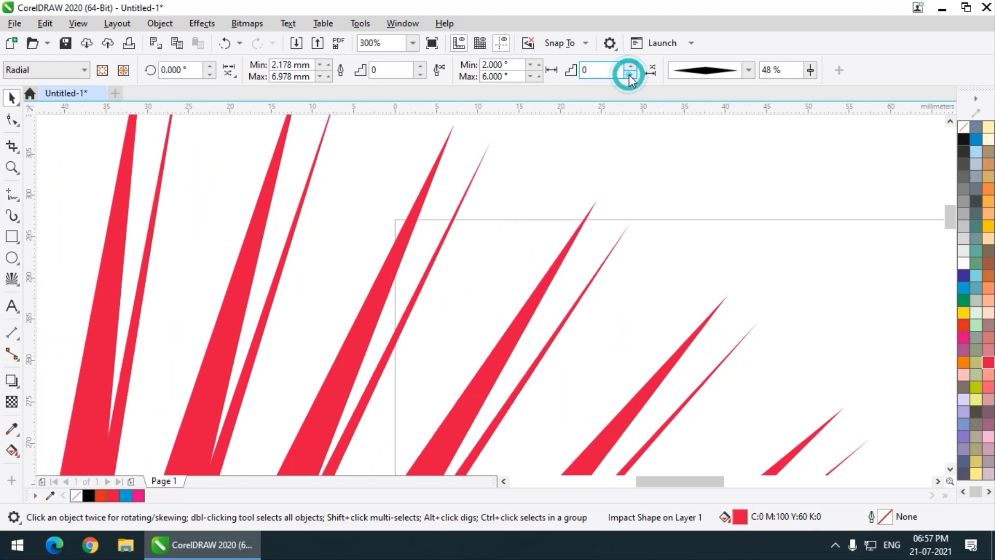
Even out the rays with a minimum line spacing of 6° and minimum and maximum line widths of 4.578 mm.
double_click(539, 65)
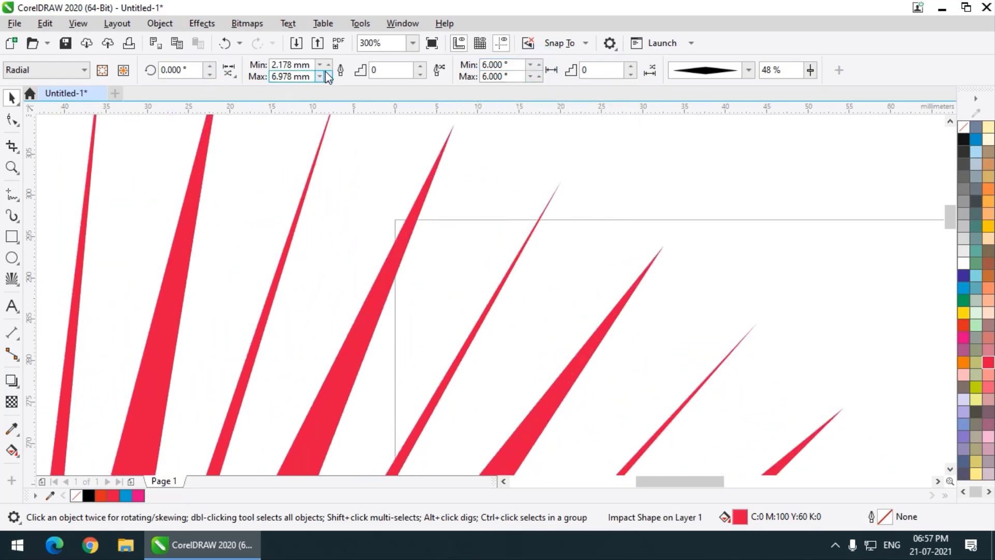
left_click_drag(321, 81, 324, 107)
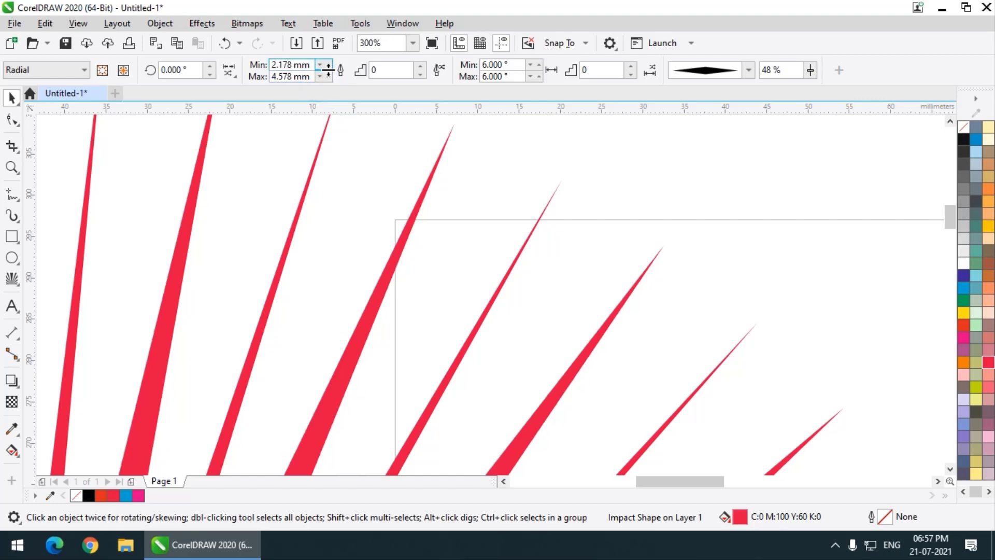
mouse_move(322, 69)
left_mouse_down()
mouse_move(322, 54)
mouse_move(327, 62)
left_mouse_up()
scroll(357, 163, "down", 2)
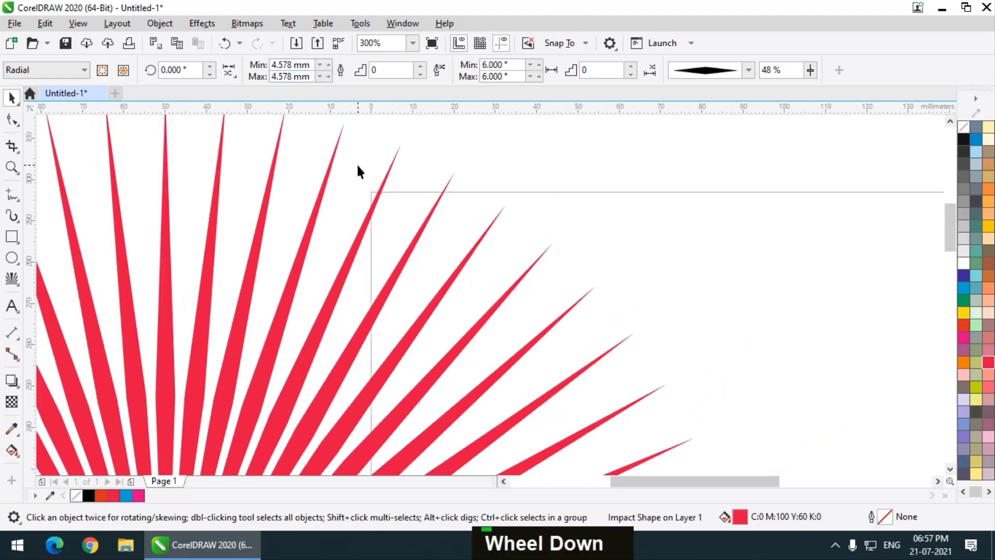
scroll(401, 158, "up", 1)
scroll(403, 161, "down", 1)
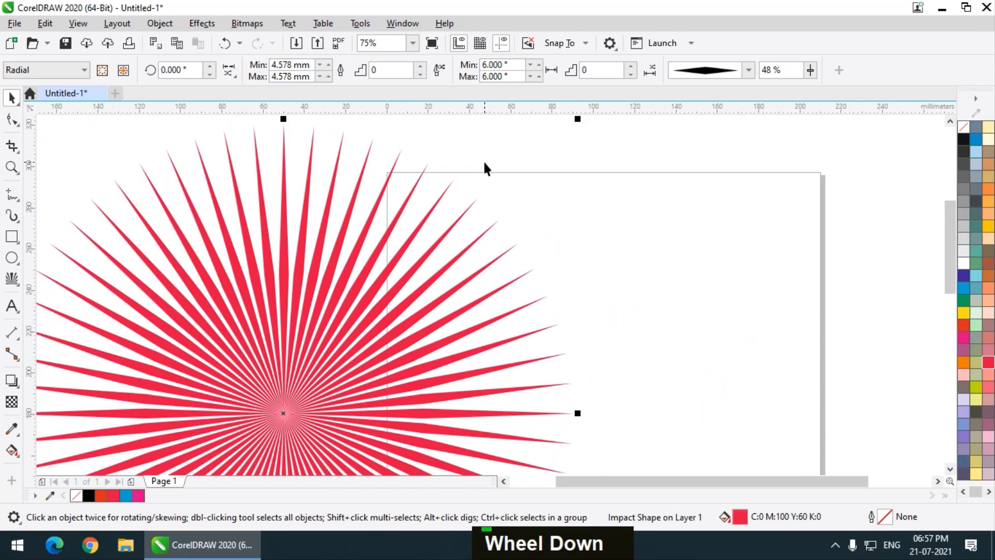
scroll(394, 158, "down", 1)
scroll(390, 175, "up", 1)
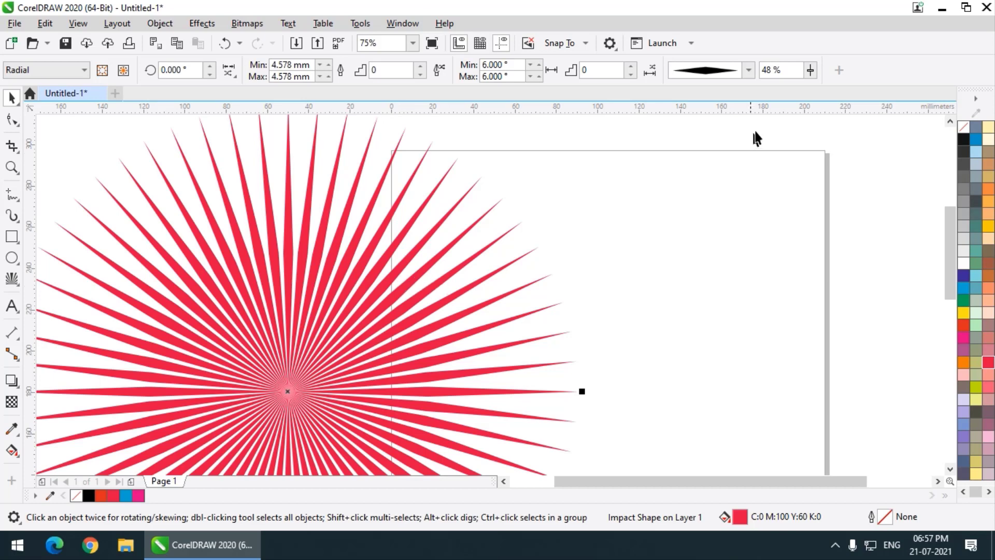
Apply the straight uniform line style to the rays and reduce both line widths to 2.978 mm.
left_click(749, 70)
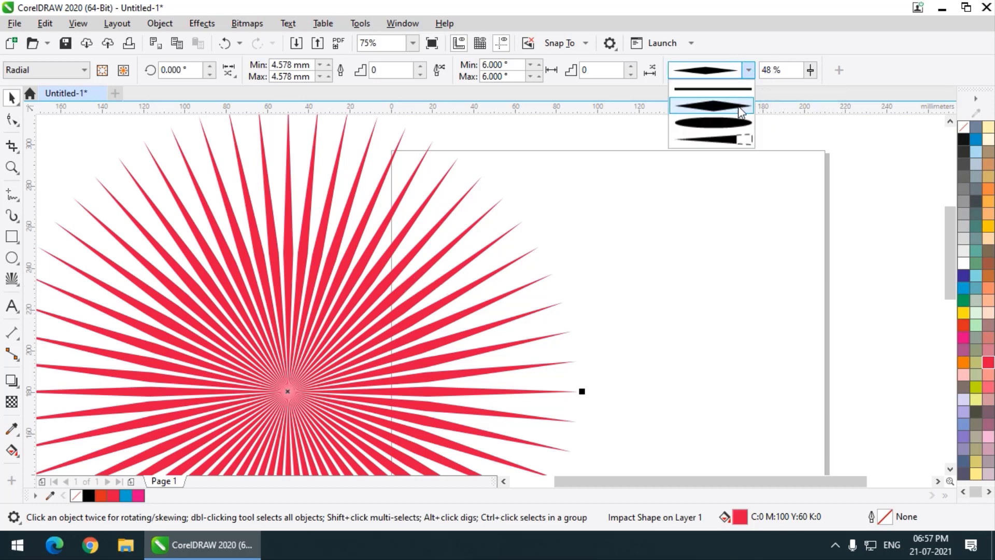
left_click(739, 89)
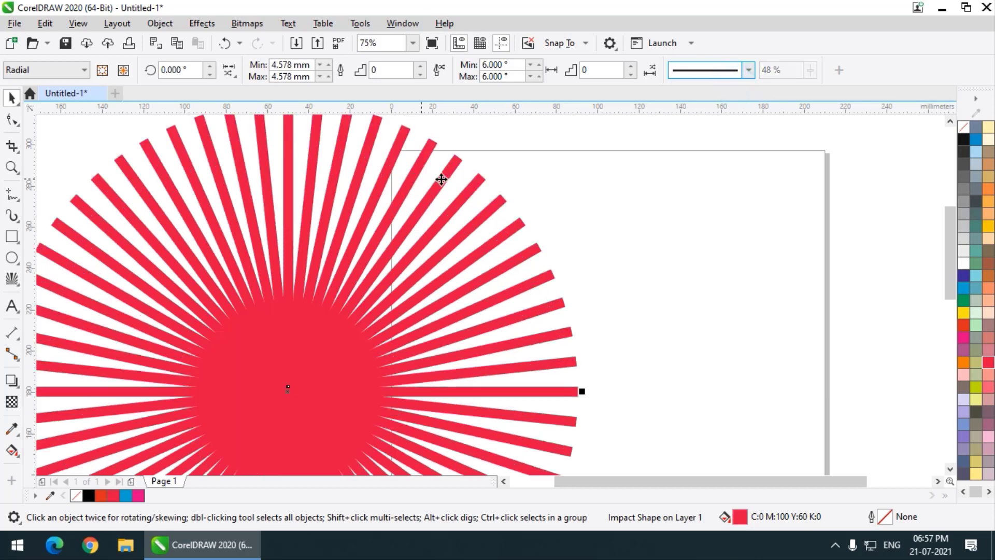
left_click(321, 77)
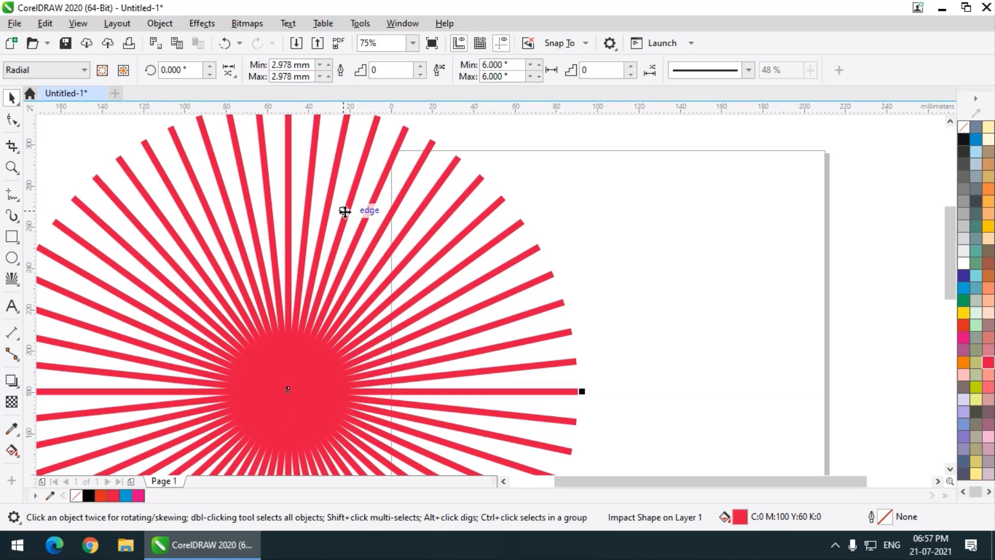
Try the elliptical line style on the burst, and apply the wedge style that widens outward.
left_click(749, 69)
left_click(723, 120)
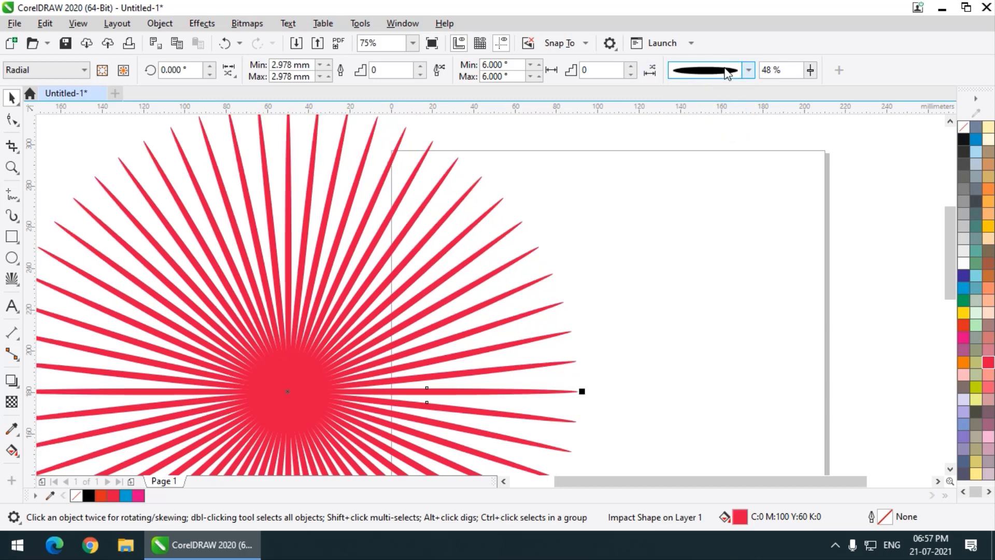
left_click(751, 74)
left_click(727, 138)
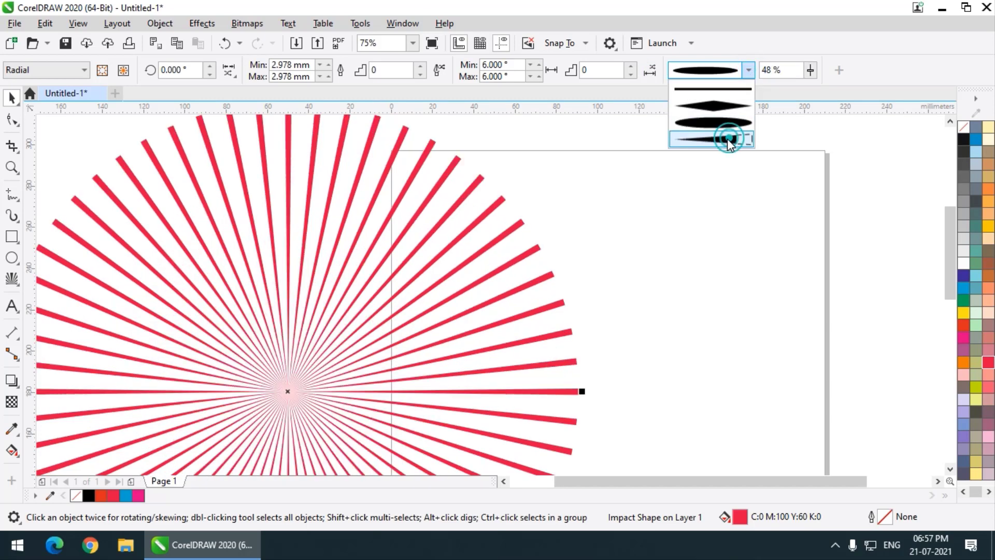
Set the wedge rays' minimum and maximum line width to 4.678 mm and review the available line styles.
left_click(320, 64)
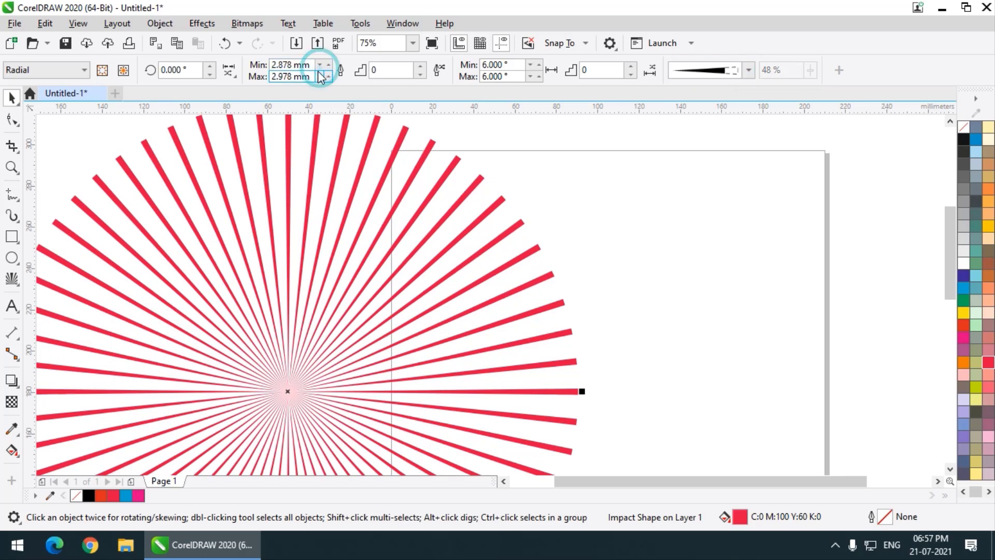
left_click_drag(324, 65, 324, 58)
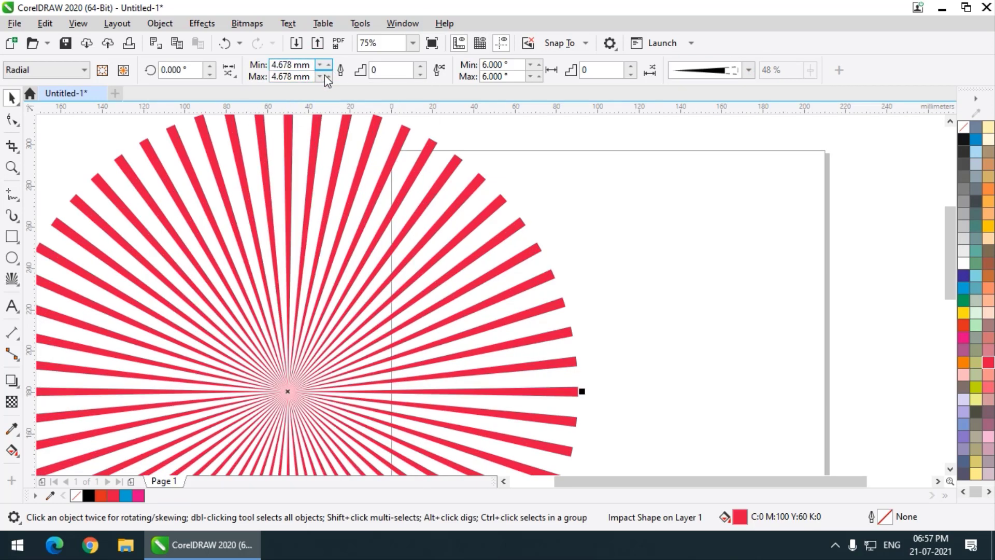
scroll(387, 283, "down", 1)
scroll(386, 283, "up", 2)
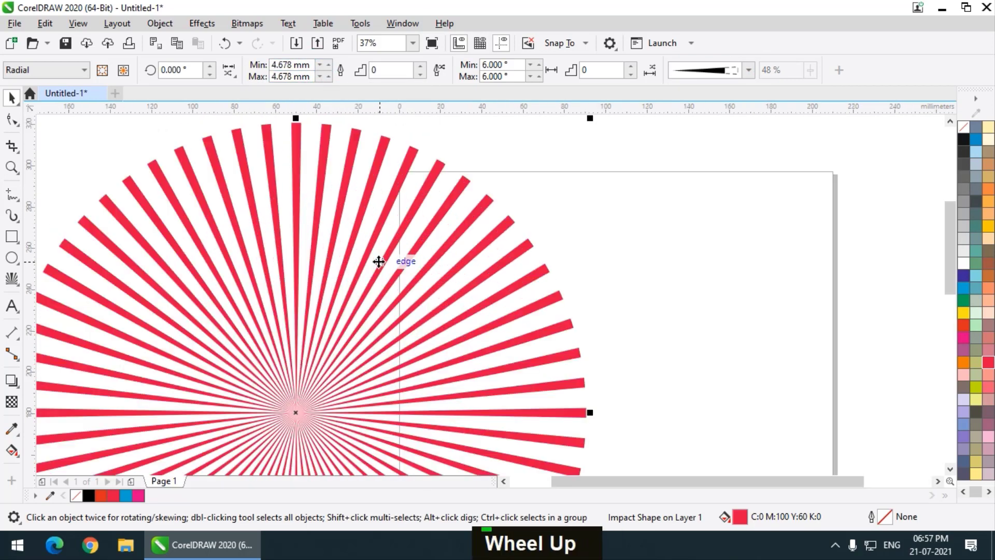
left_click(748, 70)
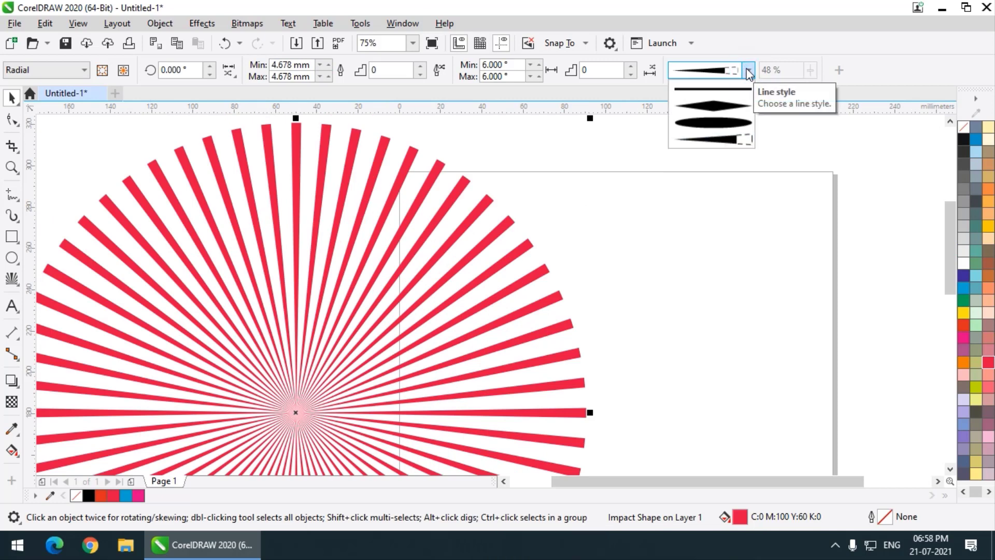
left_click(748, 70)
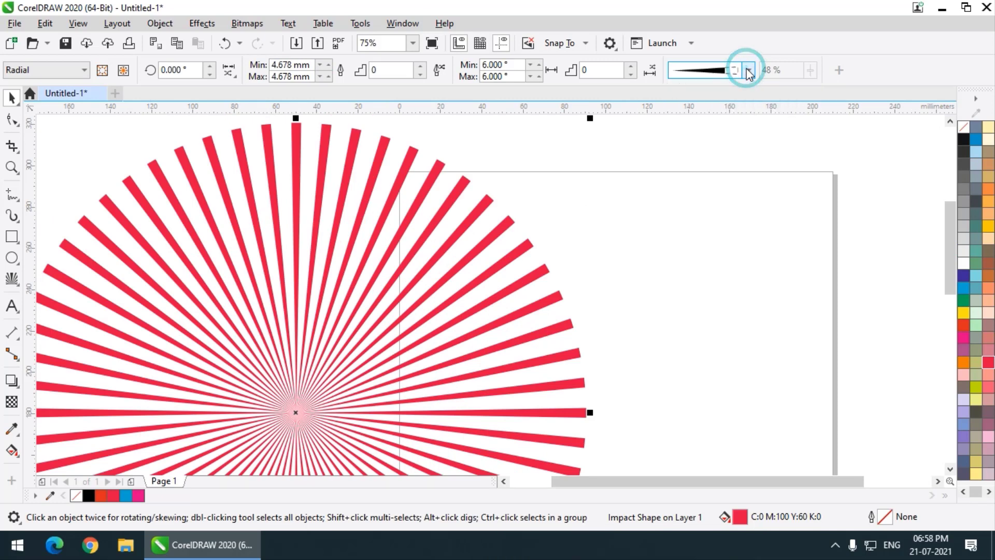
Apply the diamond-shaped line style that tapers at both ends to the rays and inspect their widest point up close.
left_click(748, 70)
left_click(729, 106)
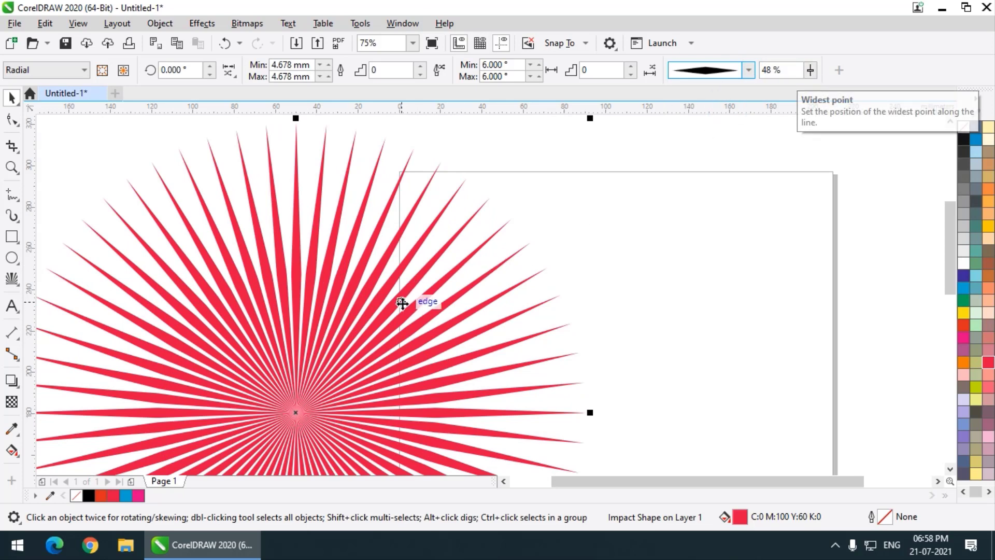
scroll(387, 306, "up", 2)
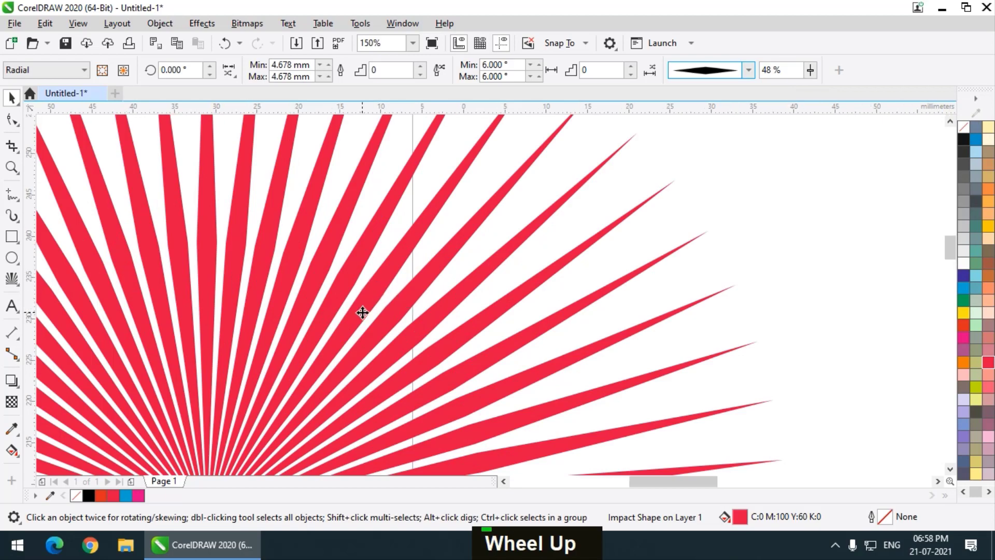
scroll(363, 310, "up", 2)
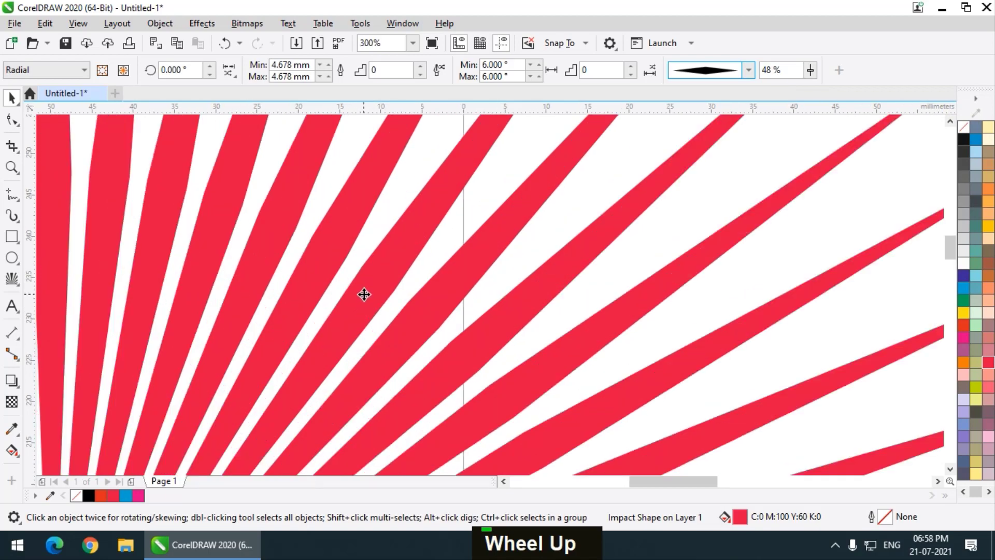
scroll(344, 276, "down", 2)
scroll(346, 292, "up", 2)
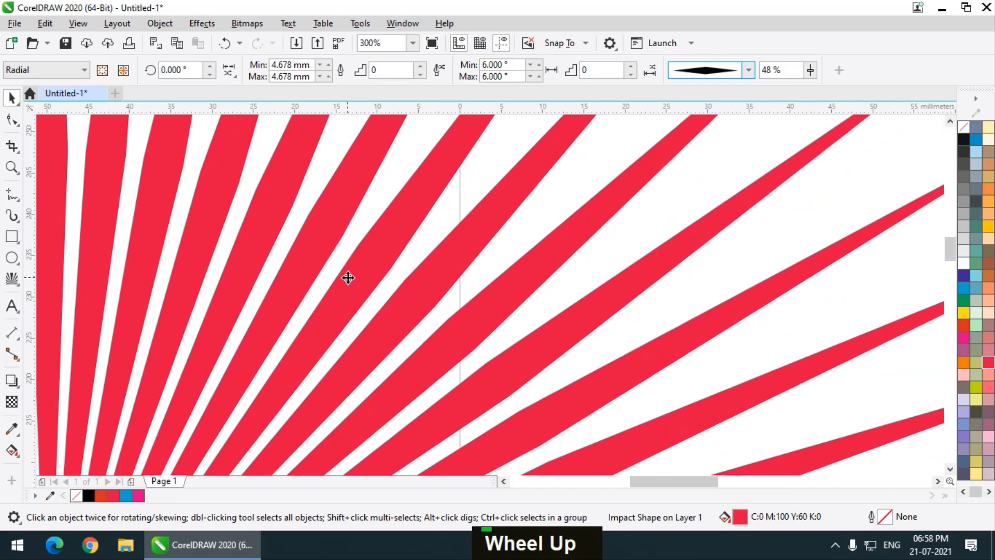
scroll(345, 280, "down", 2)
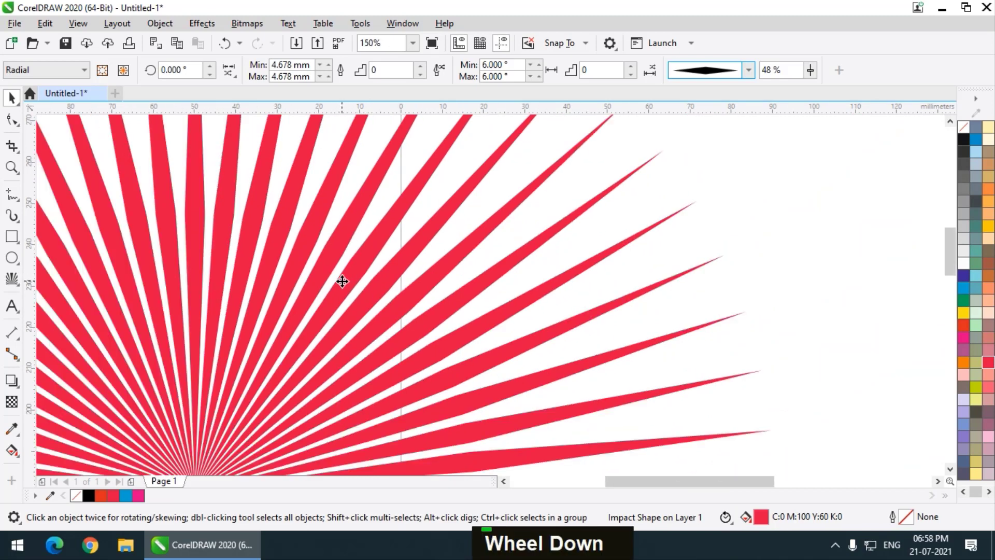
scroll(336, 298, "down", 1)
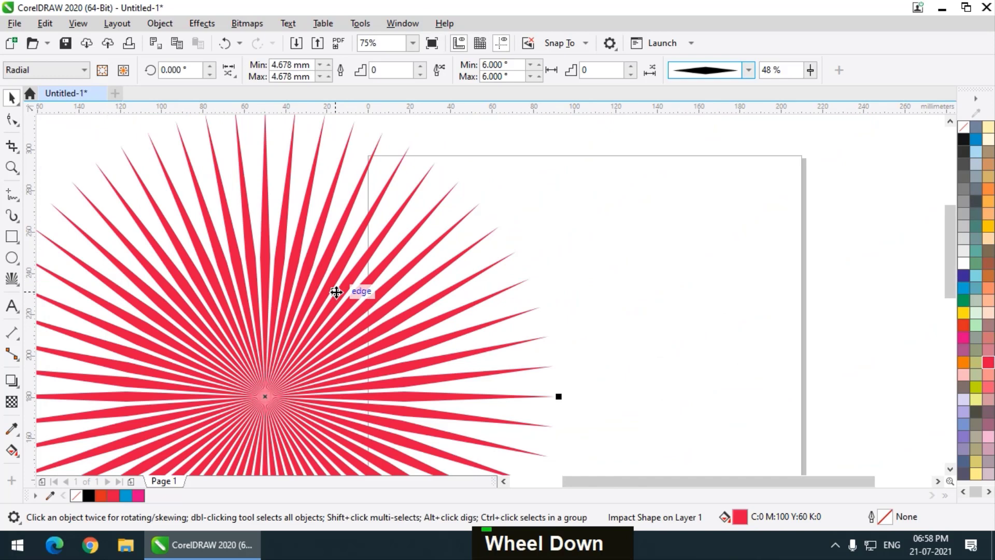
scroll(387, 255, "up", 1)
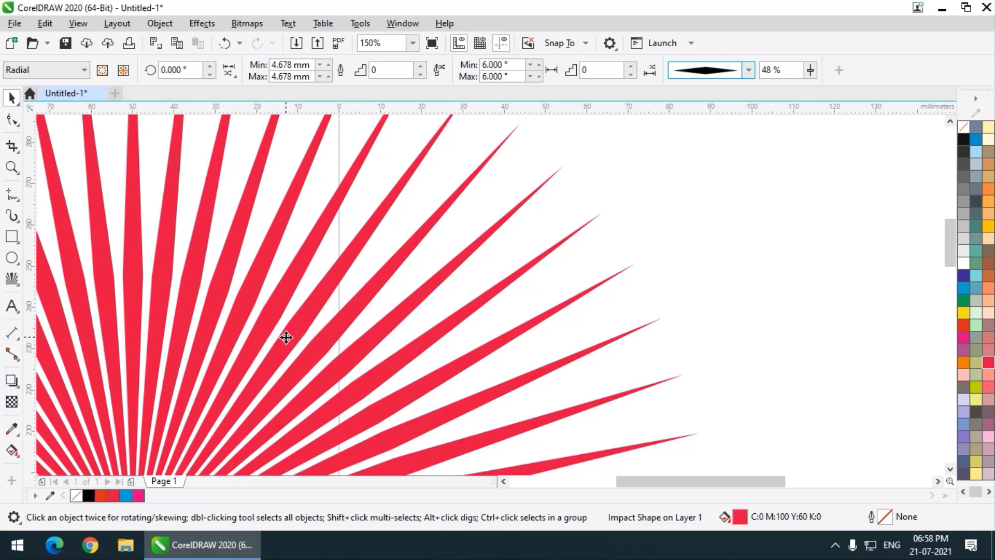
Shift the widest point of the diamond-style rays outward to 70%, and further to 83%.
left_click(808, 77)
left_click(808, 78)
left_click_drag(807, 91, 821, 88)
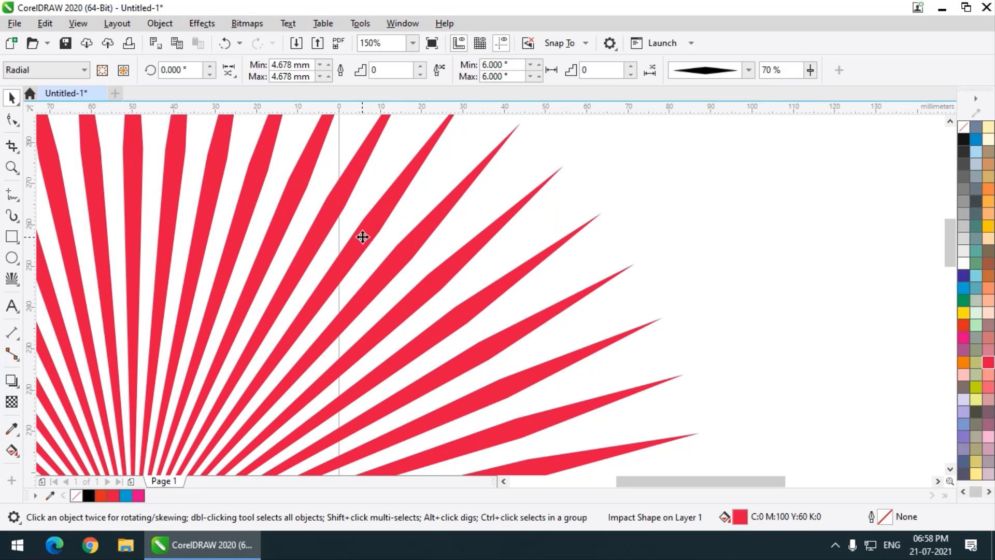
left_click(810, 72)
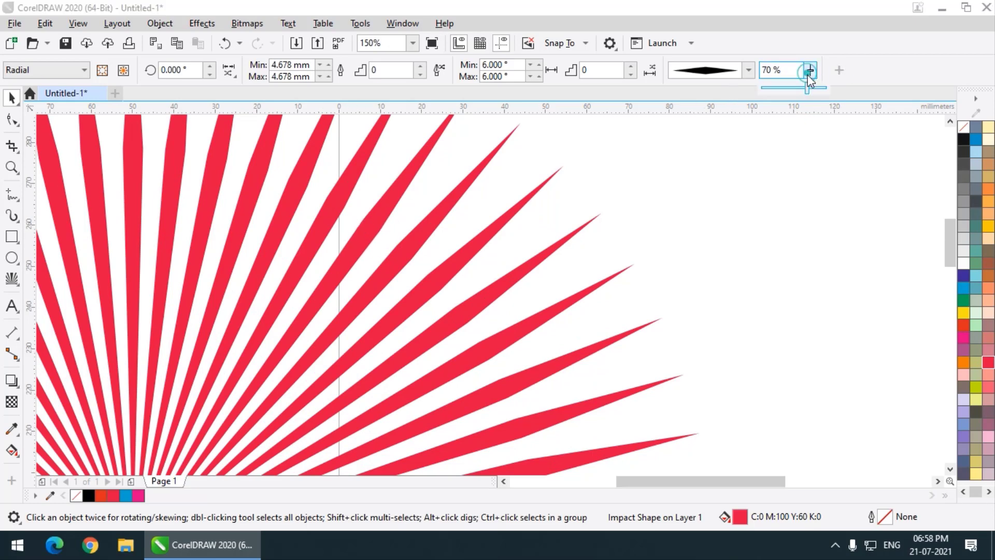
left_click_drag(810, 87, 817, 87)
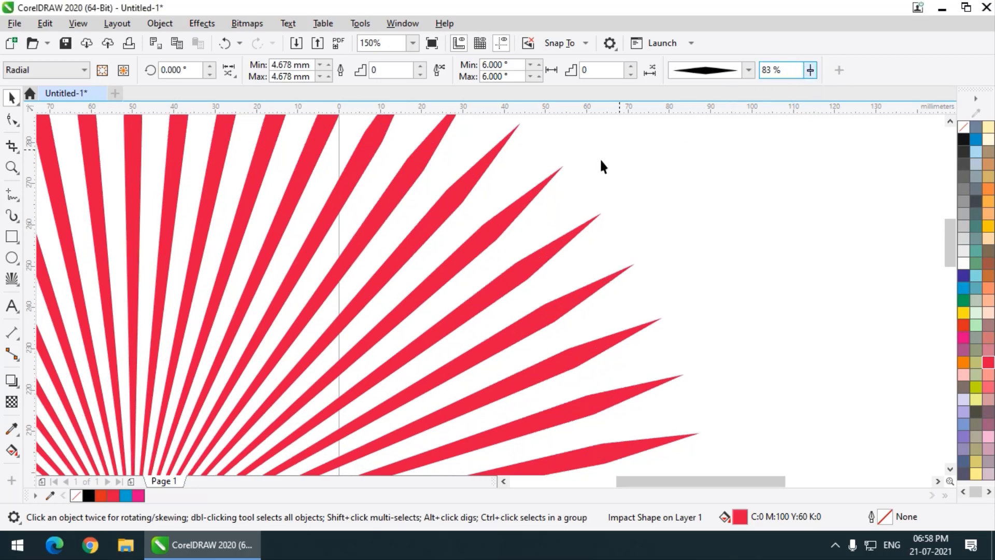
scroll(506, 211, "down", 4)
scroll(431, 263, "up", 2)
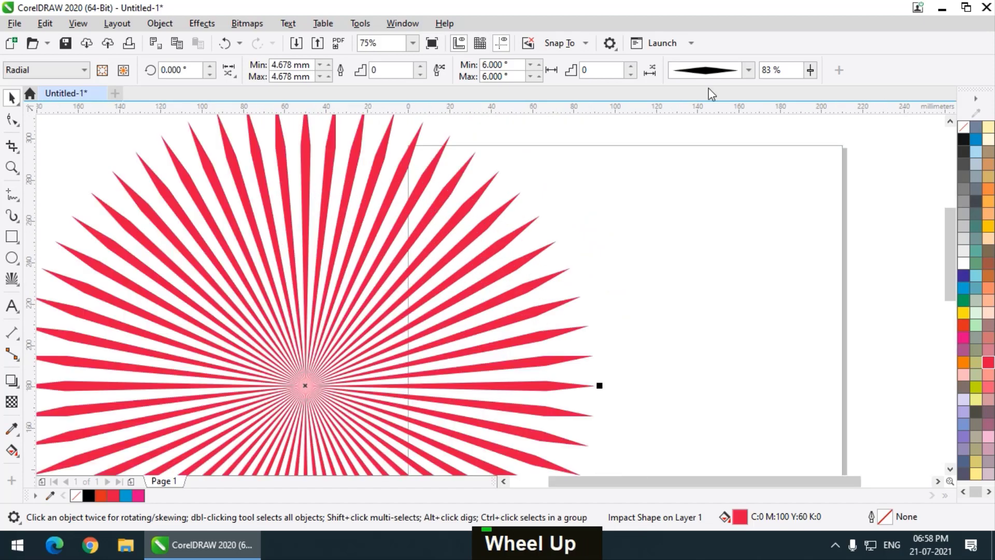
Apply the elliptical line style to the rays, try the widest point at 59%, and set it to 84%.
left_click(746, 73)
left_click(726, 125)
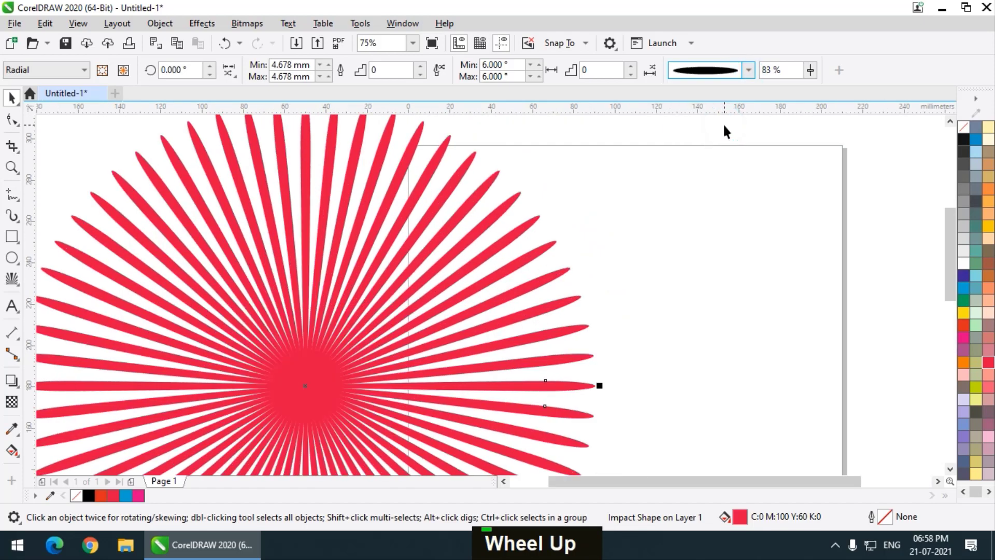
left_click(810, 70)
left_click_drag(811, 92, 798, 93)
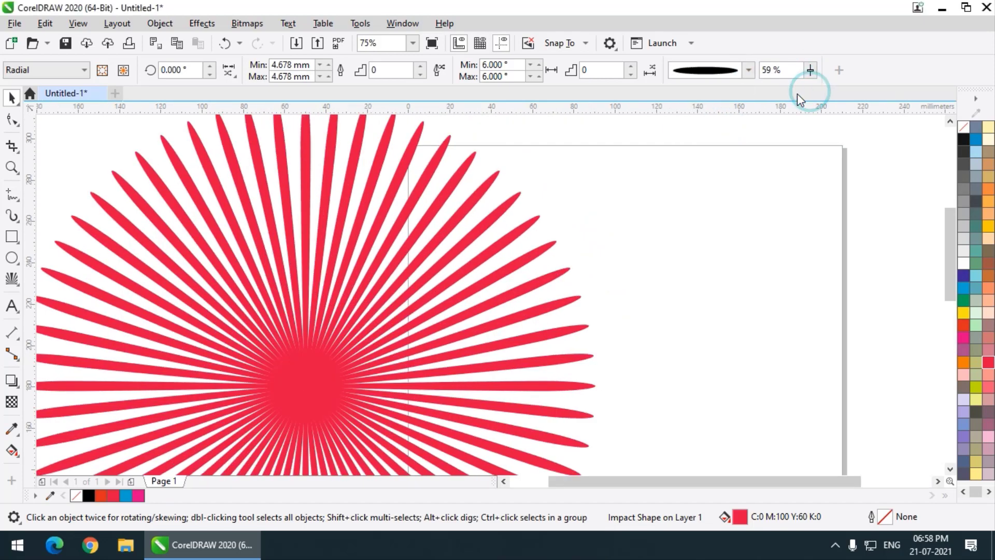
left_click(811, 76)
double_click(813, 91)
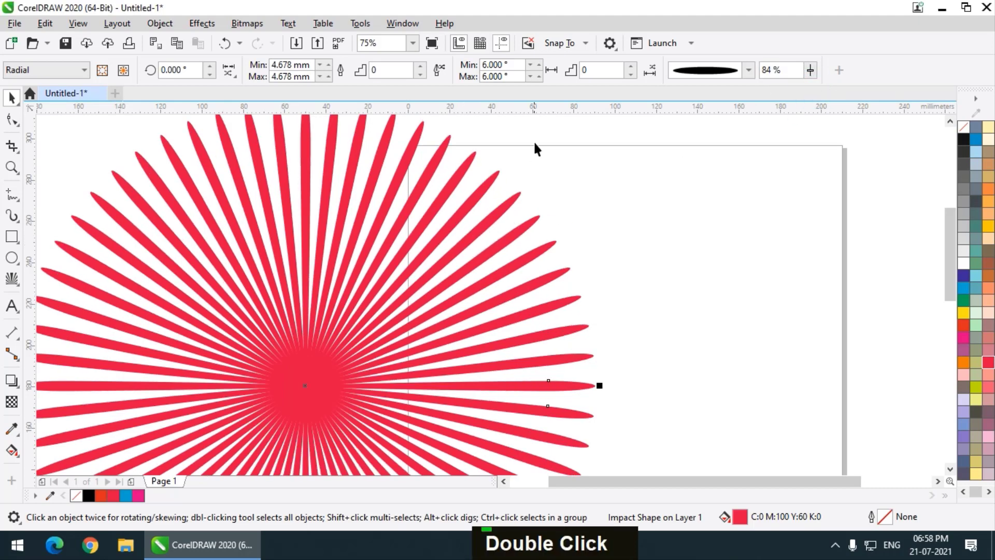
scroll(372, 238, "down", 1)
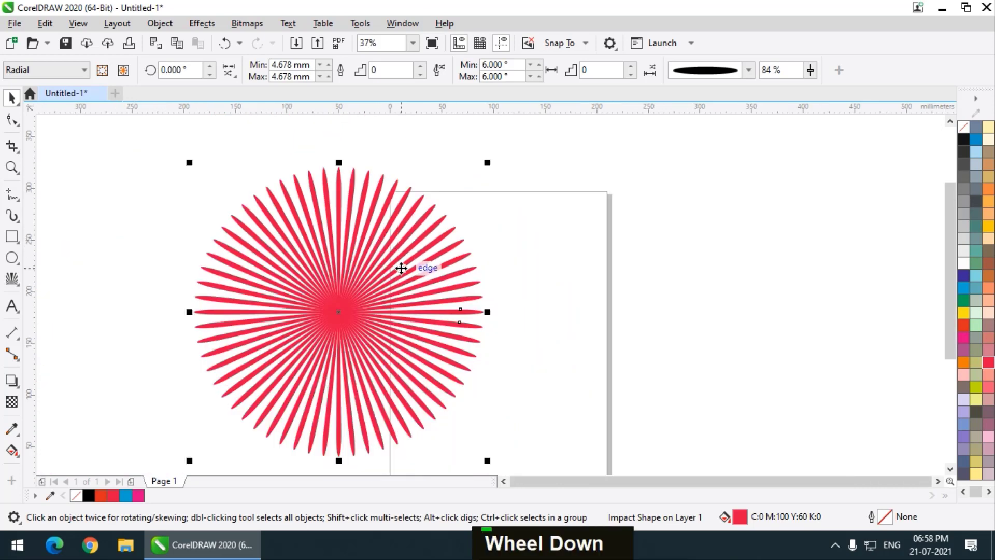
Draw a circle about 191 mm in diameter over the middle of the burst.
left_click(14, 258)
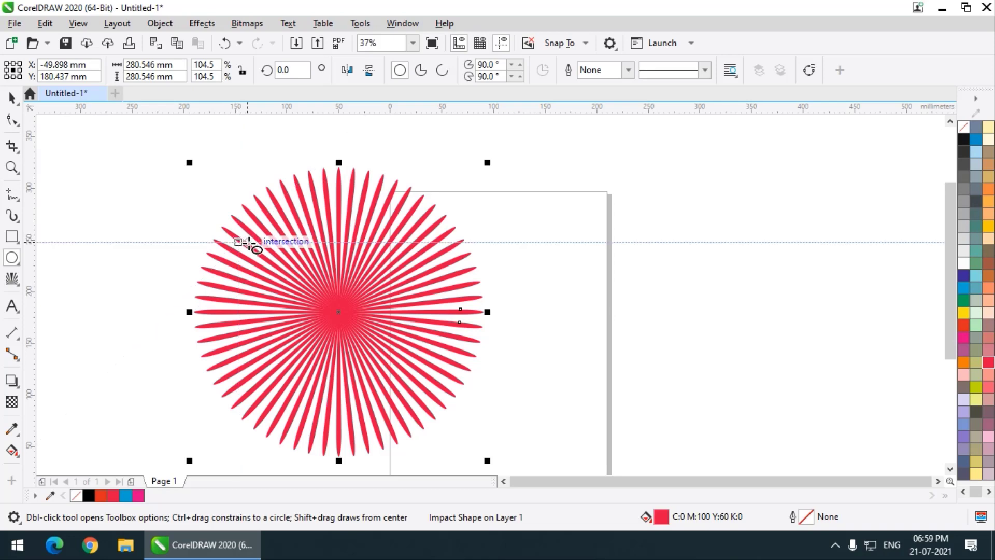
left_click_drag(251, 229, 460, 426)
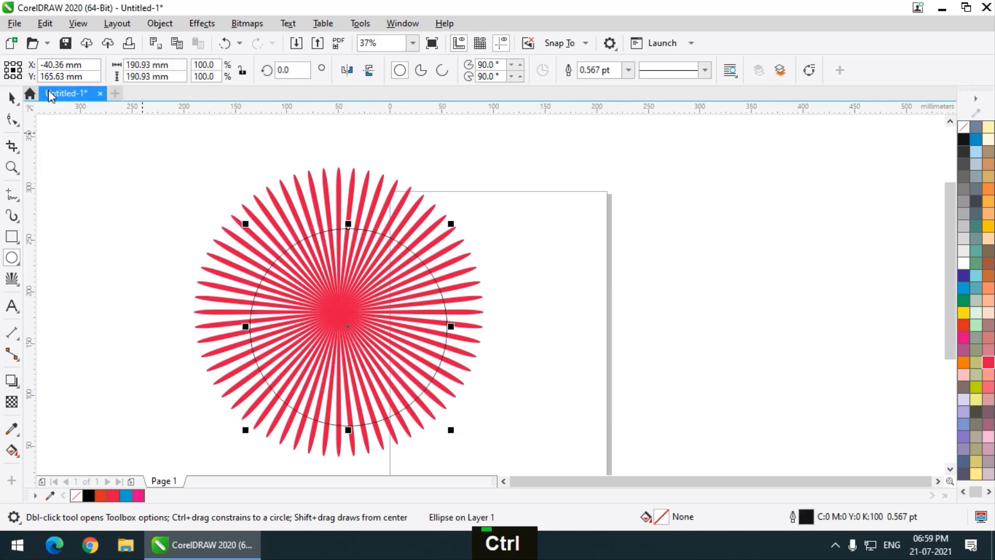
left_click(11, 97)
Use the drawn circle as the inner boundary of the burst with the Impact tool.
double_click(295, 198)
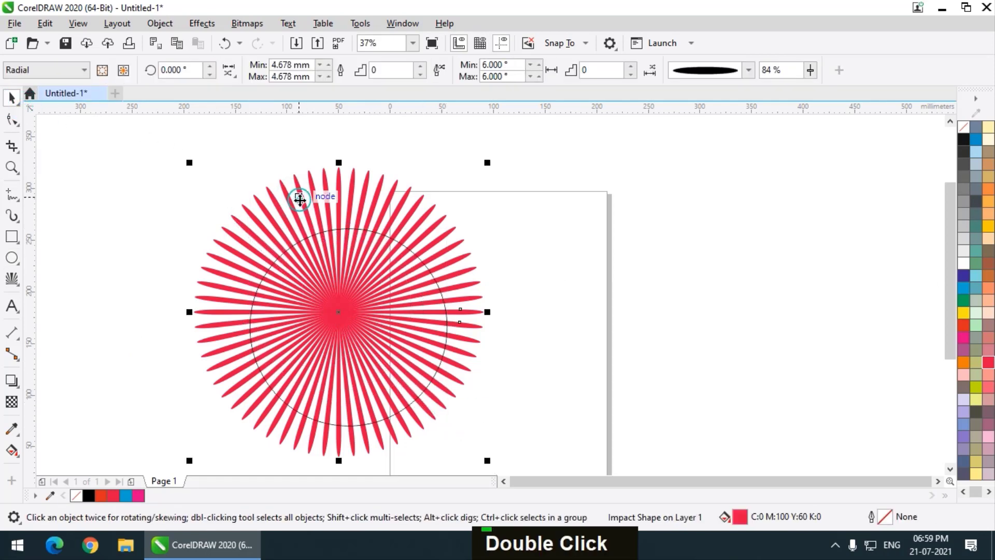
double_click(12, 280)
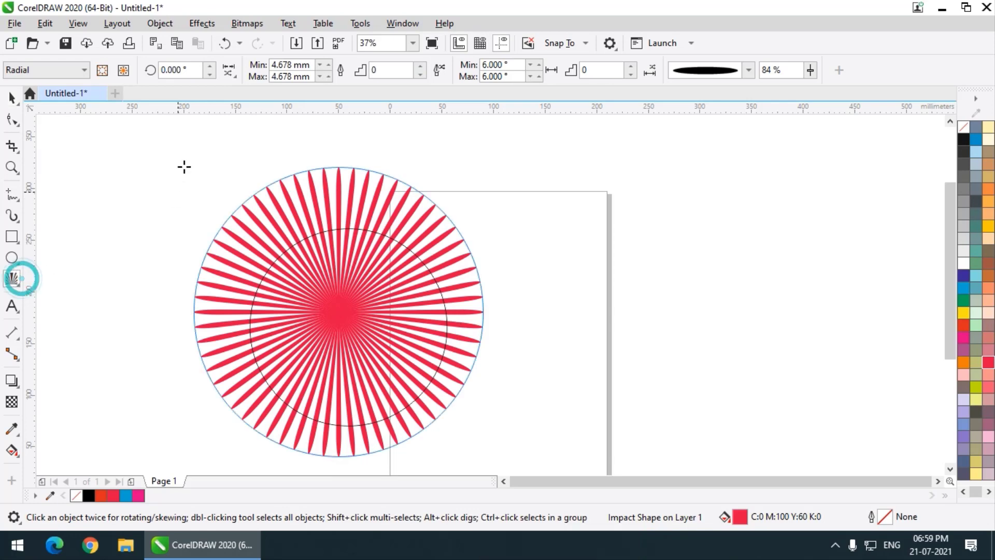
left_click(102, 72)
scroll(338, 224, "up", 4)
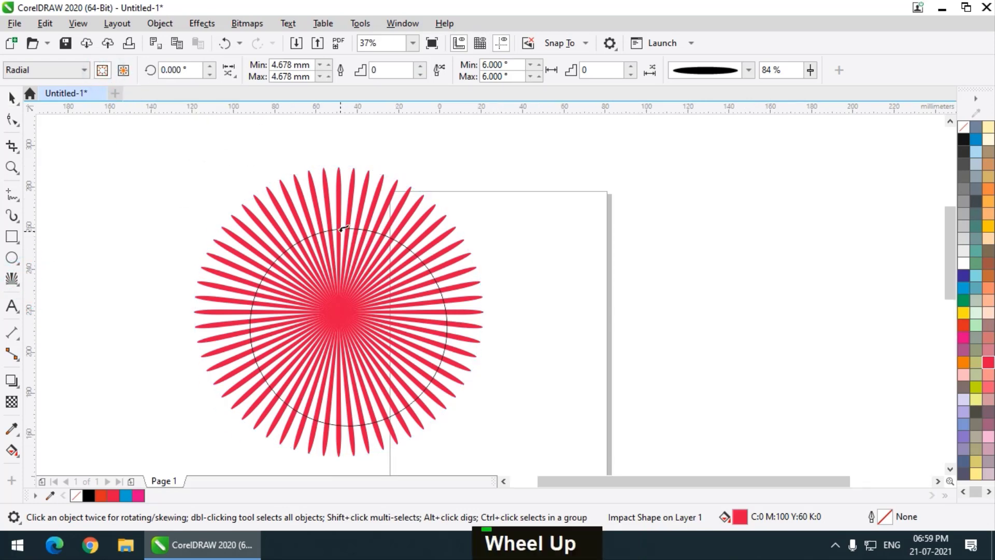
left_click(354, 220)
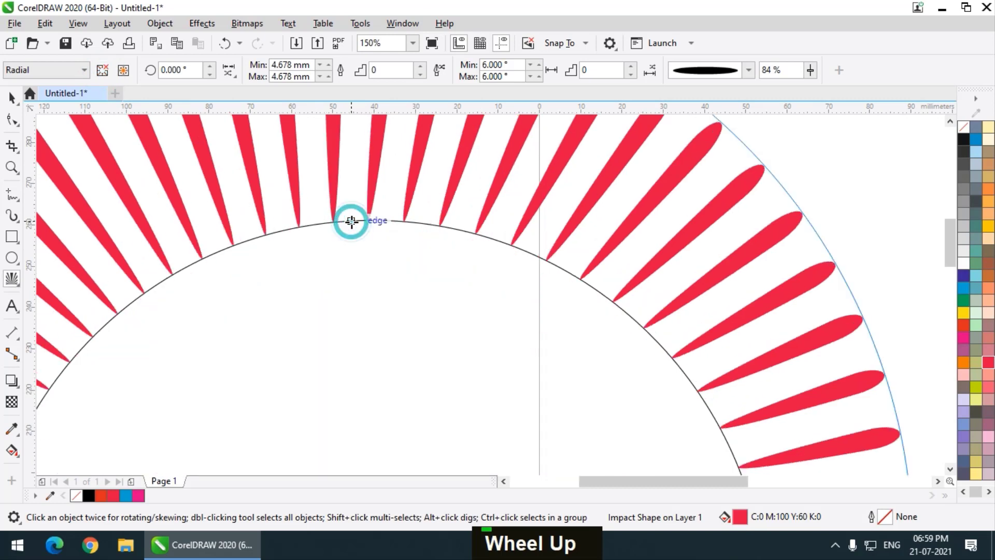
scroll(338, 216, "down", 4)
Move the circle out of the burst, centring it near the right edge of the page.
left_click(10, 98)
left_click(158, 187)
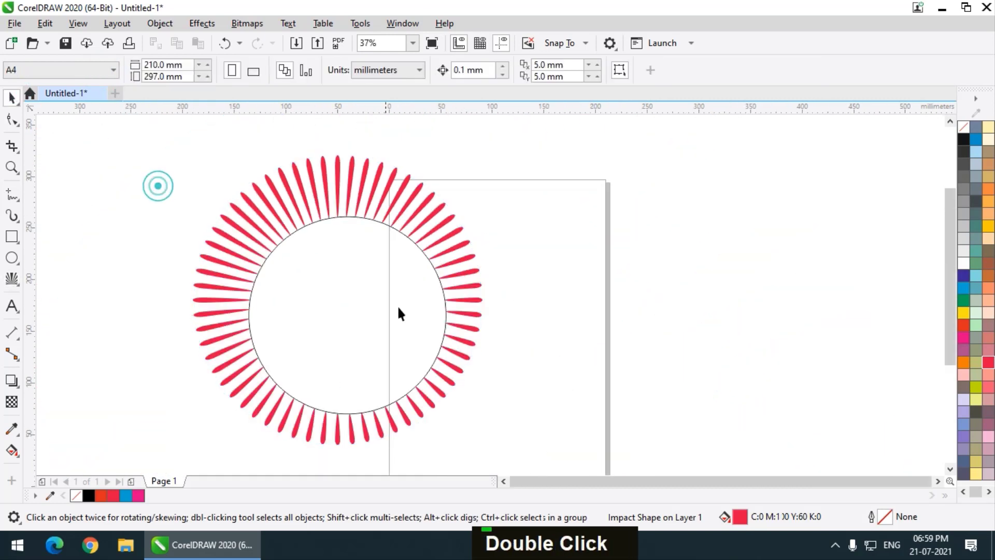
left_click_drag(376, 298, 638, 294)
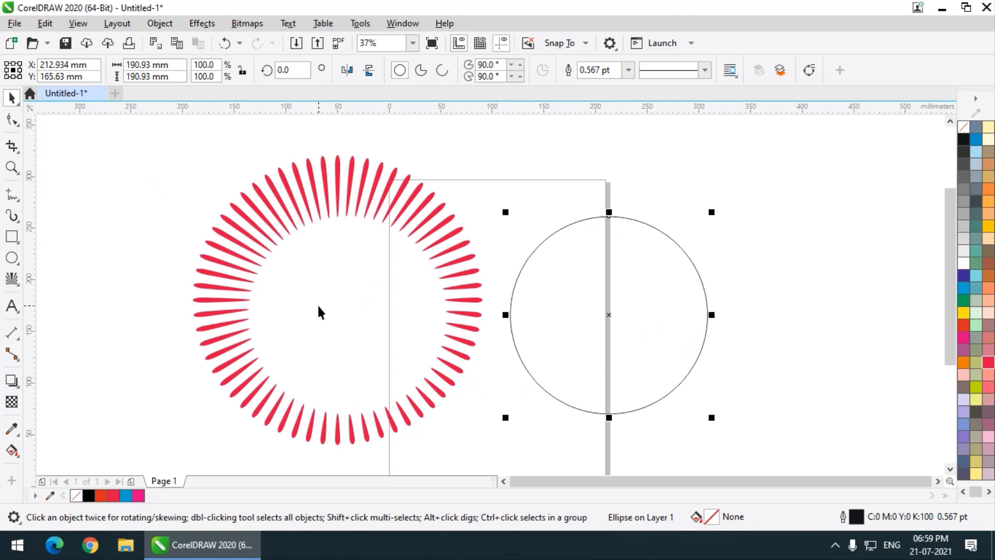
Remove the inner boundary from the burst to restore its full rays.
left_click(345, 209)
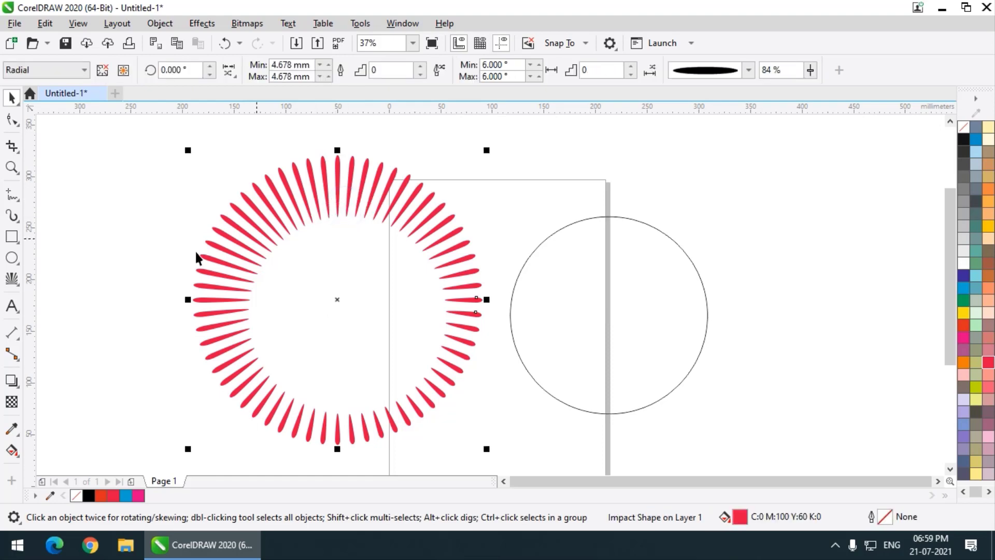
left_click(19, 283)
left_click(103, 71)
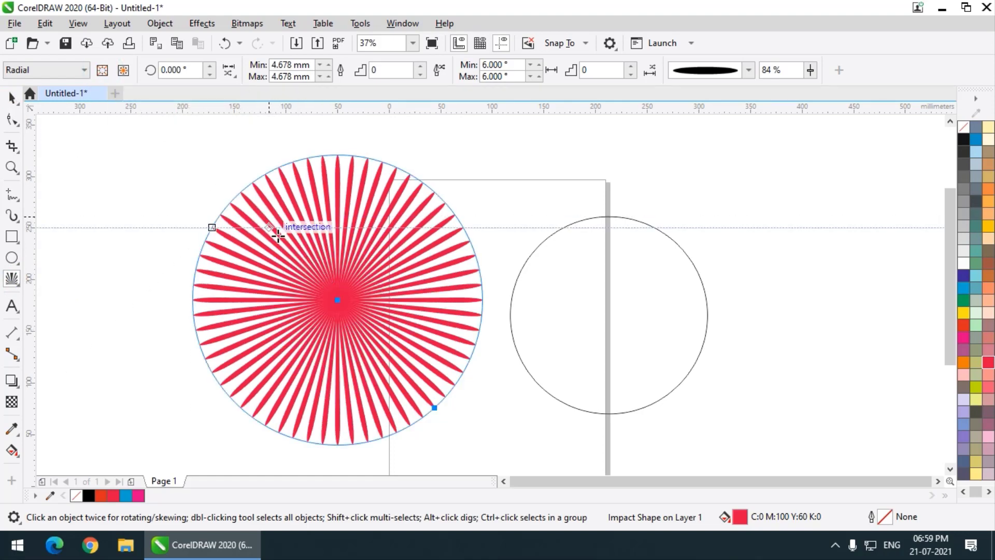
left_click(293, 243)
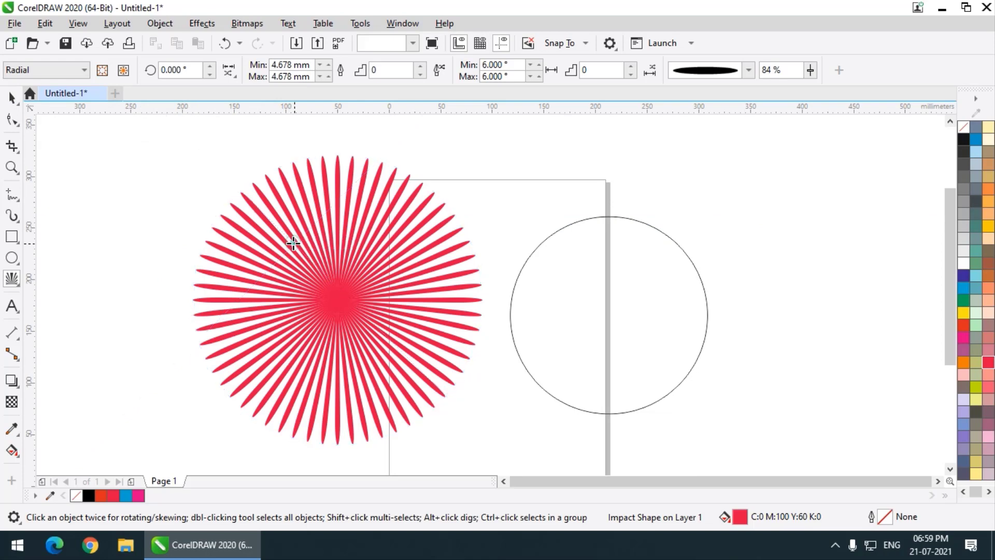
Use the circle at the page edge as the outer boundary of the burst.
left_click(124, 71)
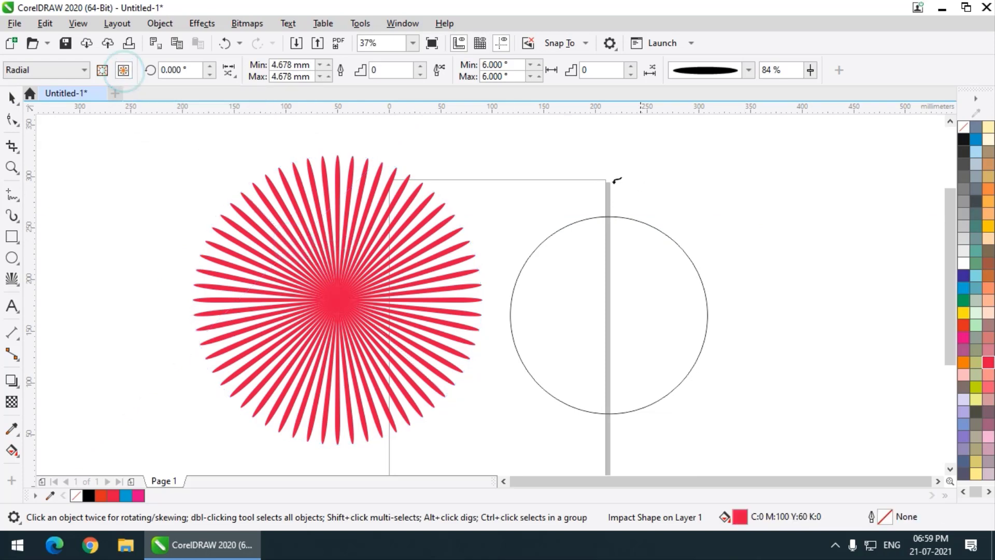
scroll(648, 226, "up", 2)
left_click(665, 210)
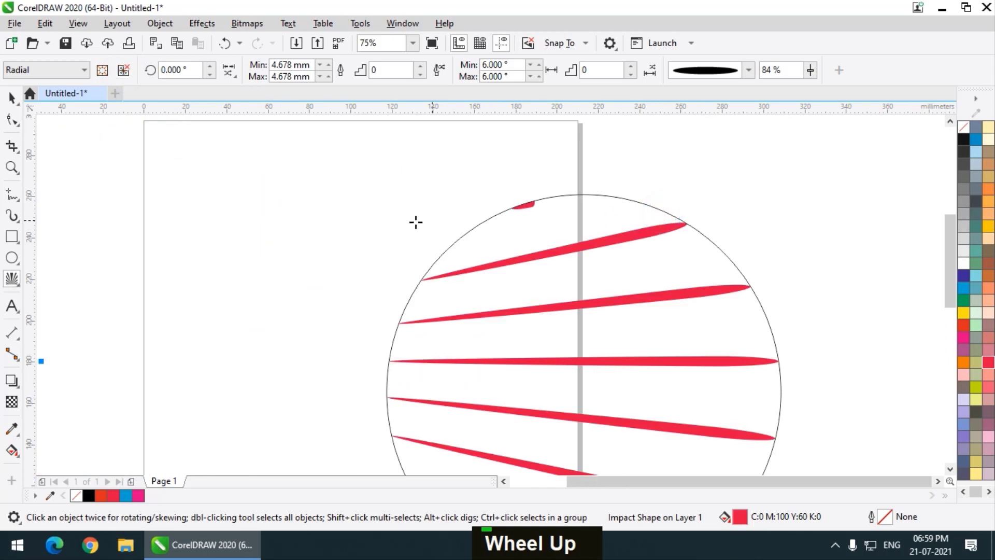
scroll(415, 222, "down", 2)
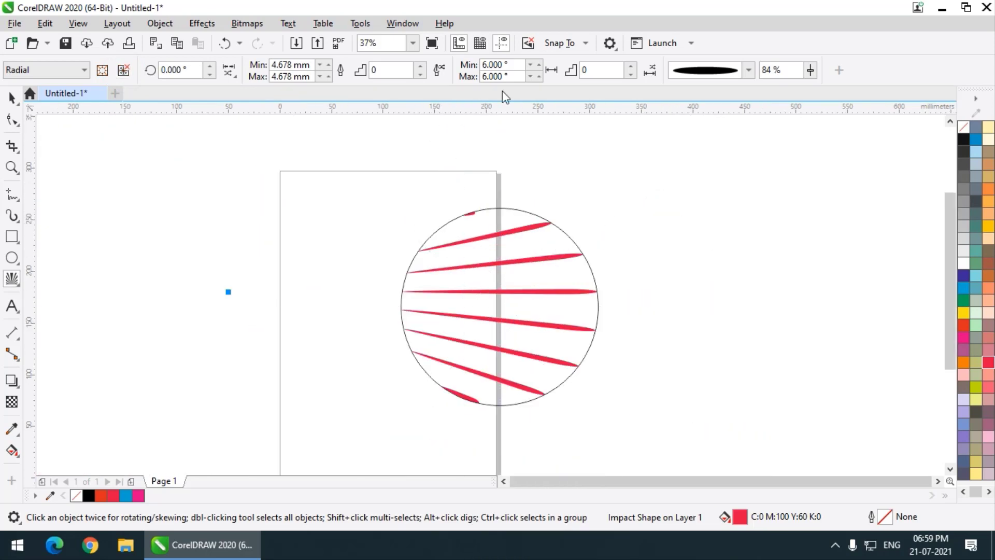
Tighten the line spacing to 1° and set both its minimum and maximum to 2°.
left_click(530, 77)
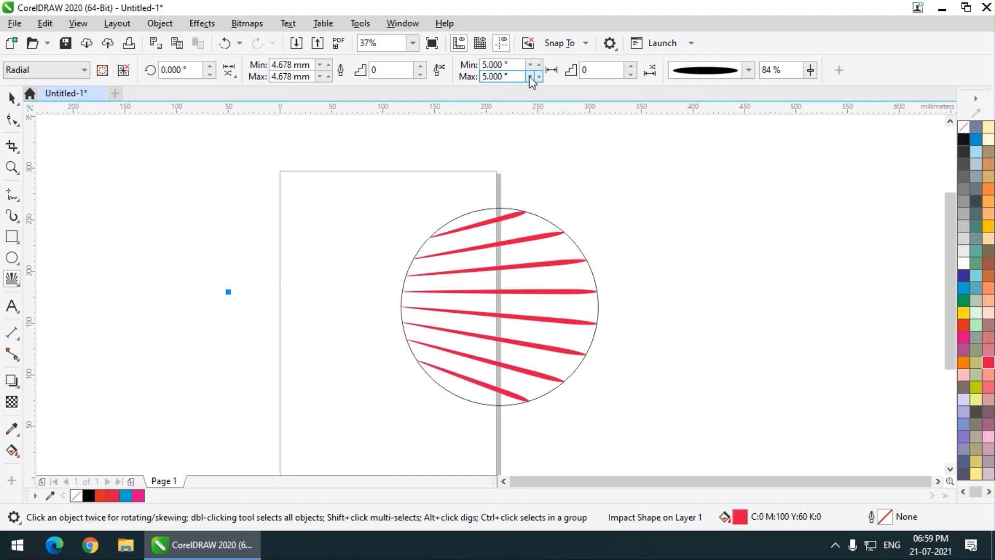
left_click(531, 77)
left_click(530, 77)
left_click(530, 77)
left_click(530, 78)
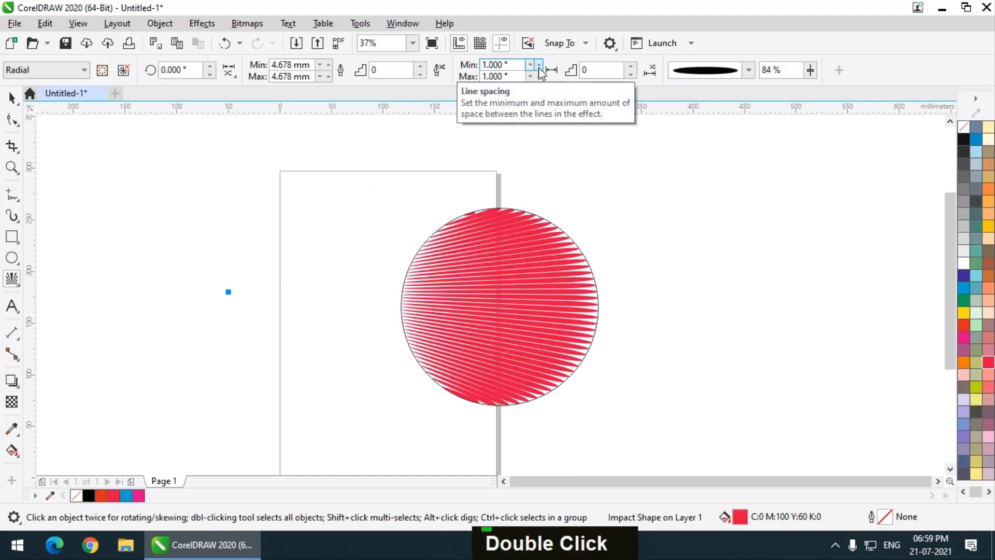
left_click(539, 69)
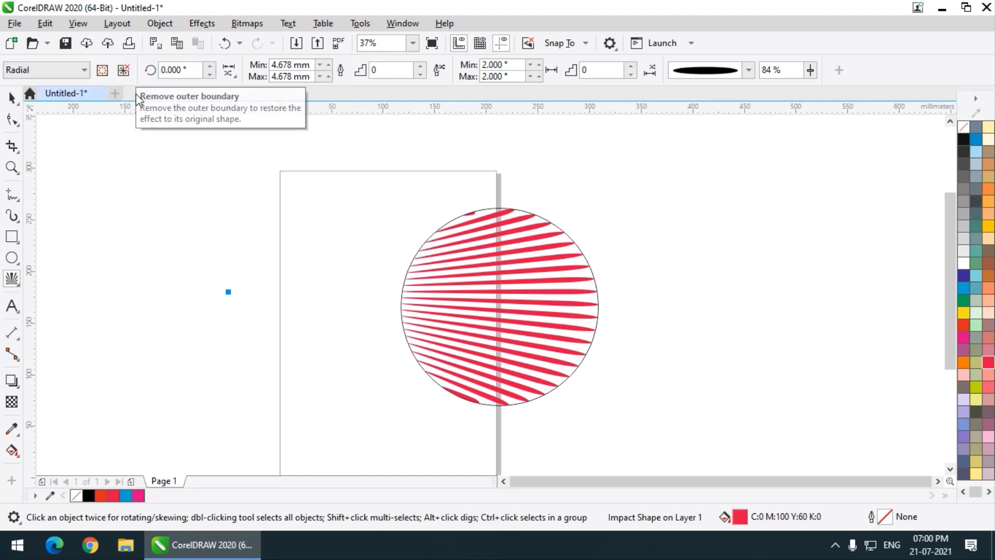
Move the clipped burst out of the circle to the left edge of the page.
left_click(164, 141)
left_click(10, 97)
left_click_drag(487, 293, 246, 309)
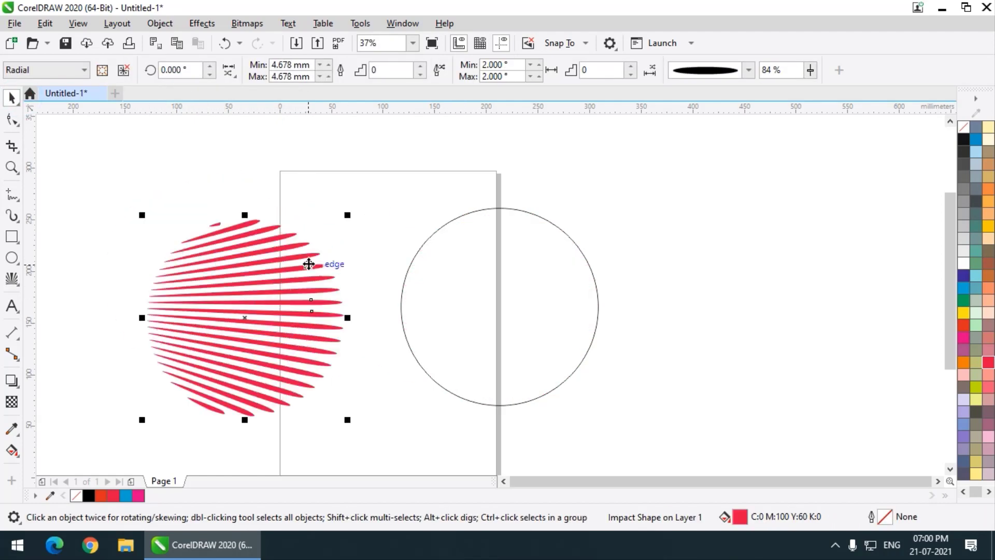
Remove the outer boundary from the burst and move the full shape right so that it overlaps the page's left edge.
left_click(123, 72)
scroll(347, 272, "down", 2)
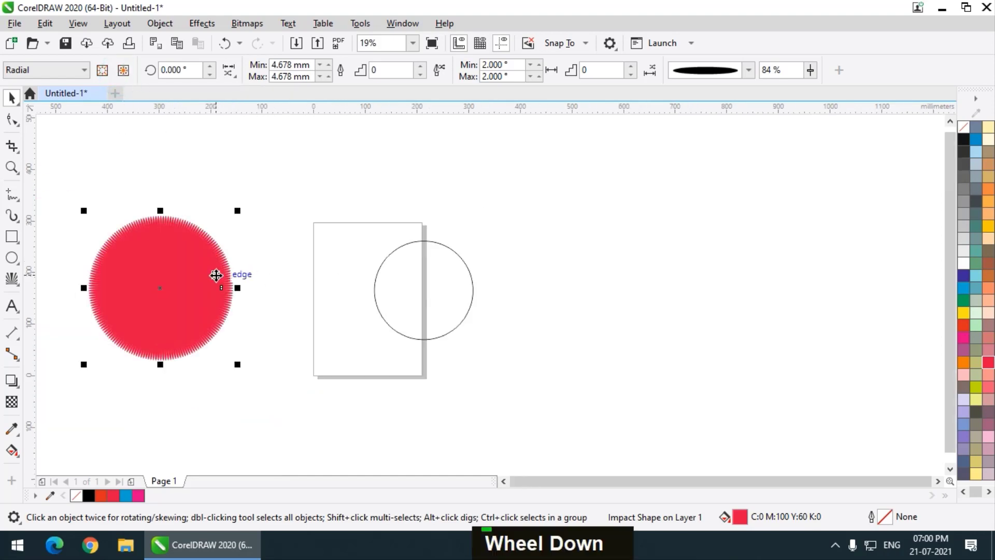
left_click_drag(216, 275, 337, 303)
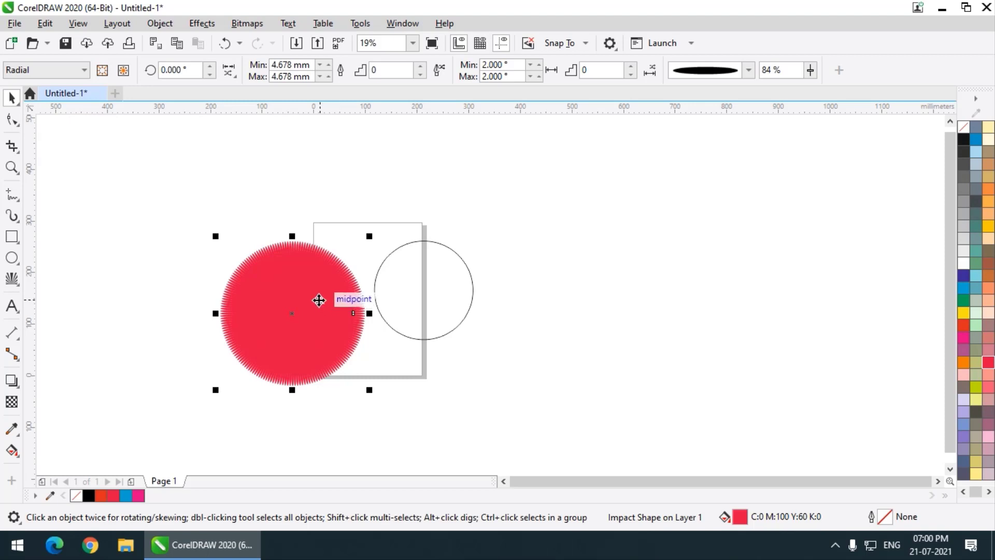
Undo the full burst's move and boundary removal, and place a cyan copy of the clipped burst above the original.
key("ctrl+z")
key("ctrl+z")
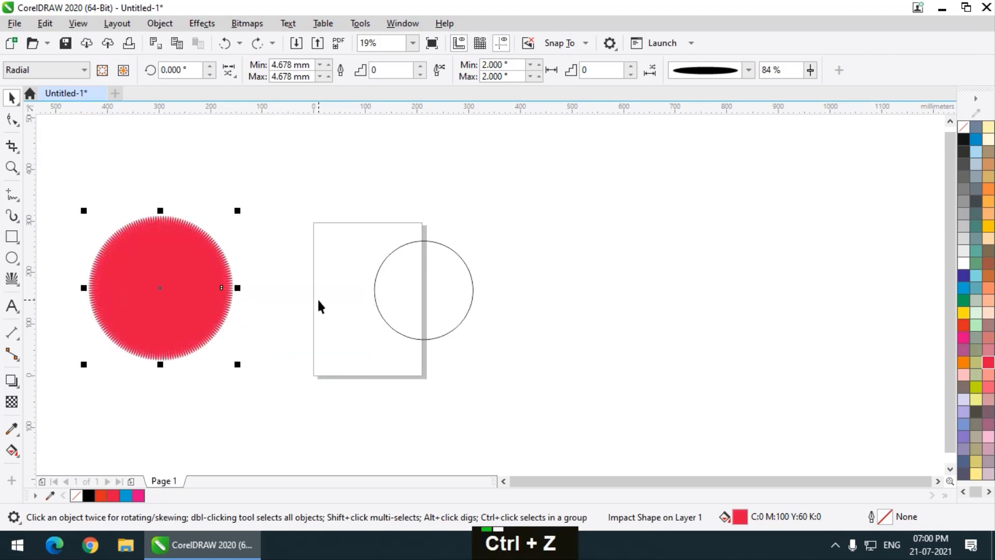
left_click_drag(324, 297, 320, 222)
right_click(320, 222)
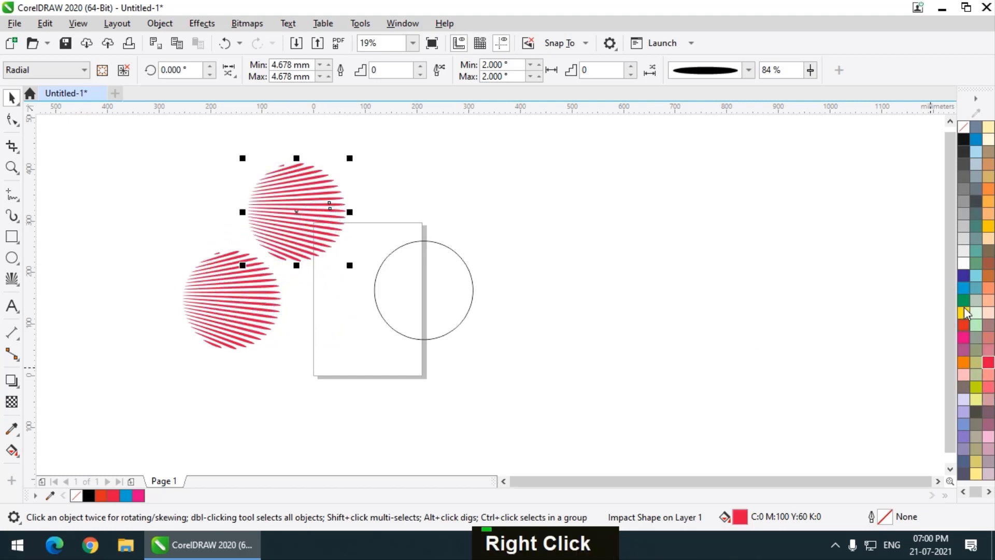
left_click(963, 288)
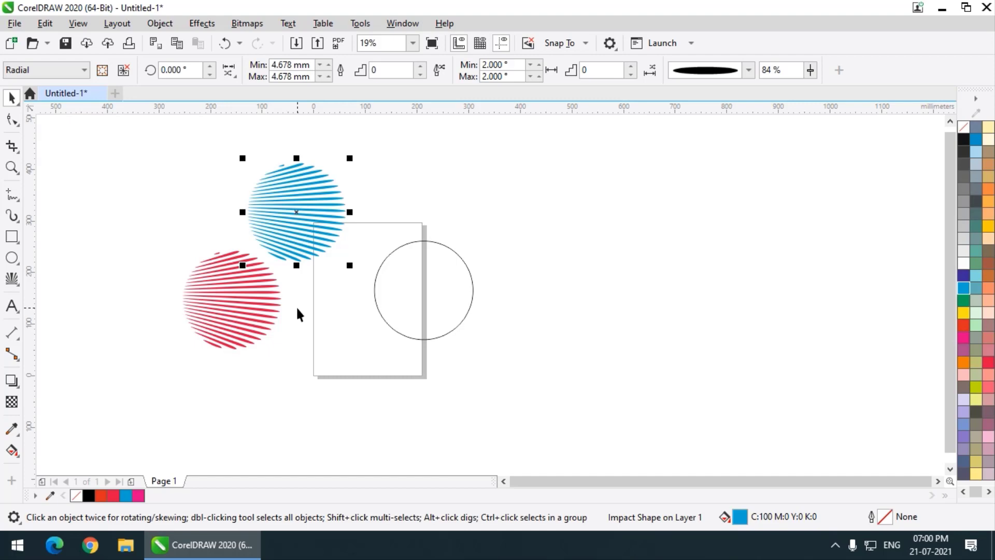
Arrange the cyan burst above the red one beside the page's left edge, and move the circle off the page's right edge.
left_click_drag(308, 221, 272, 211)
left_click_drag(265, 284, 290, 302)
left_click_drag(278, 215, 263, 224)
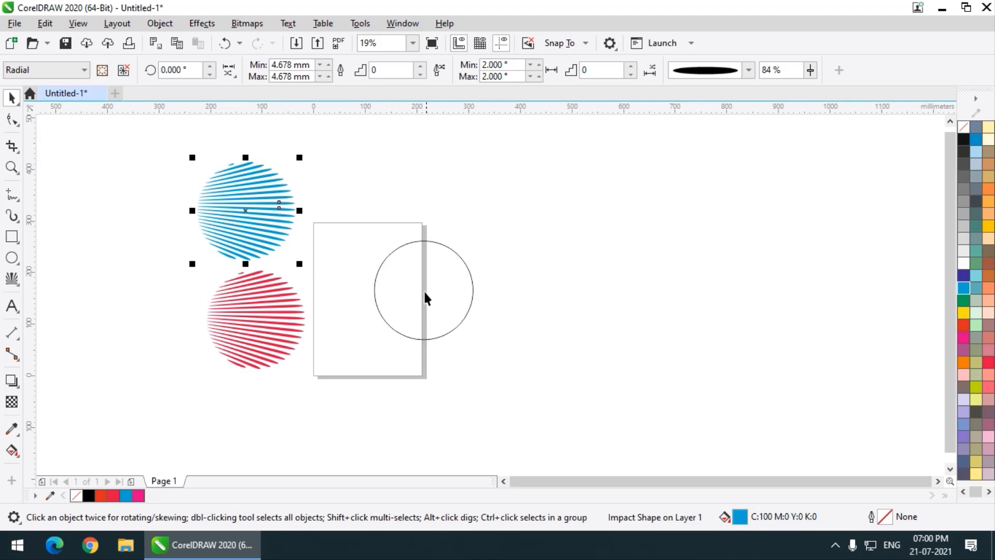
left_click_drag(425, 293, 500, 303)
Draw a parallel-style Impact shape about 204 by 209 mm over the upper part of the page.
left_click(11, 278)
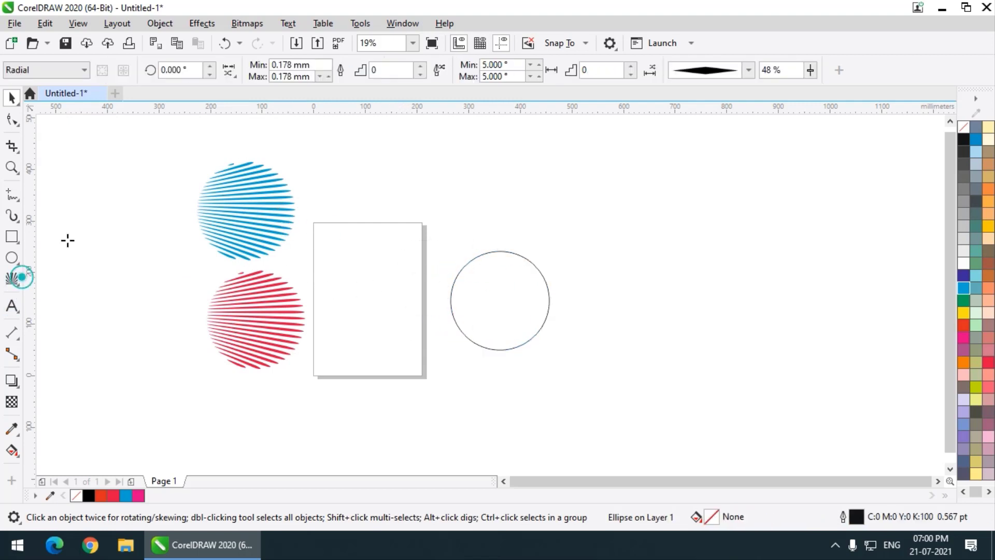
left_click(49, 70)
left_click(47, 87)
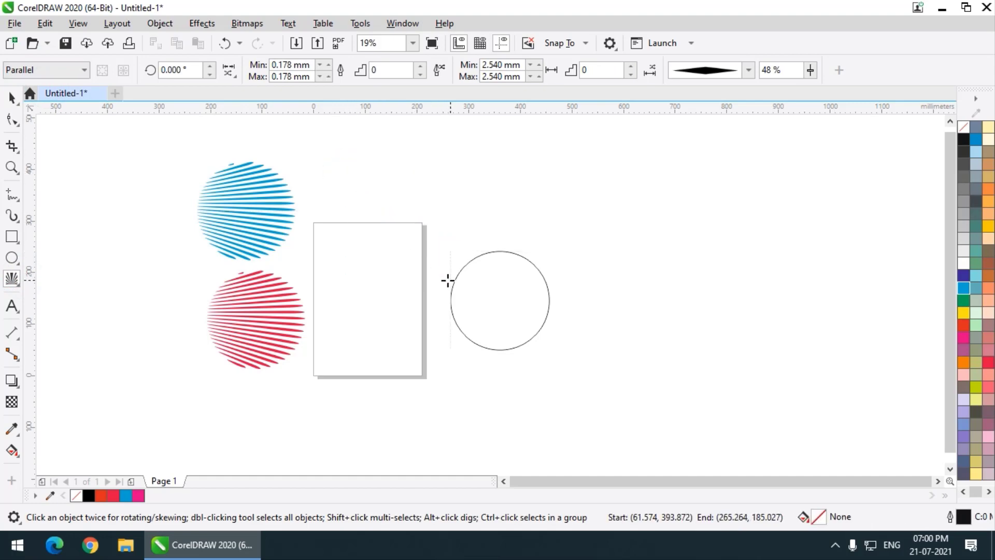
left_click_drag(345, 172, 451, 280)
left_click(11, 97)
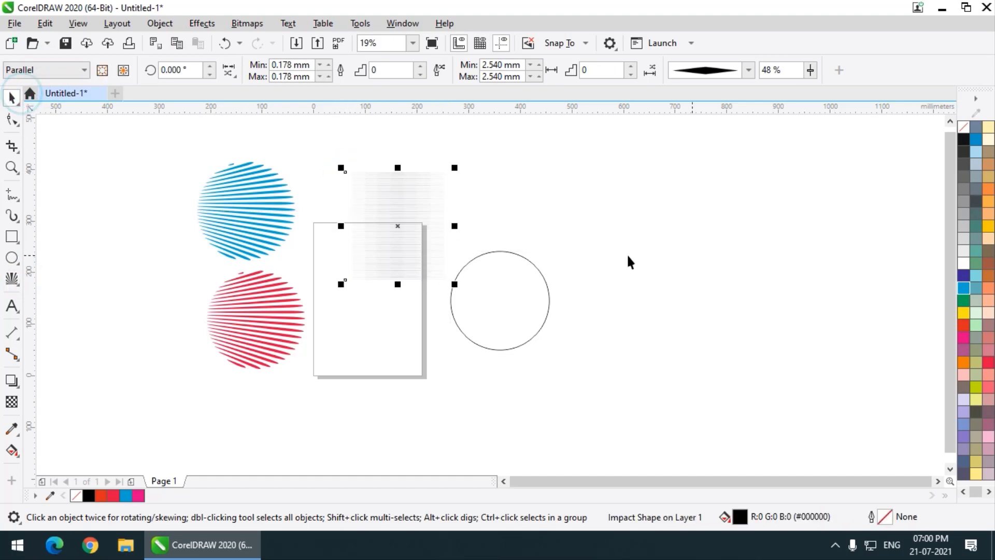
Move the circle farther right of the page, and place the parallel-line shape enlarged over the page's right edge.
left_click_drag(530, 284, 637, 341)
left_click_drag(378, 214, 417, 308)
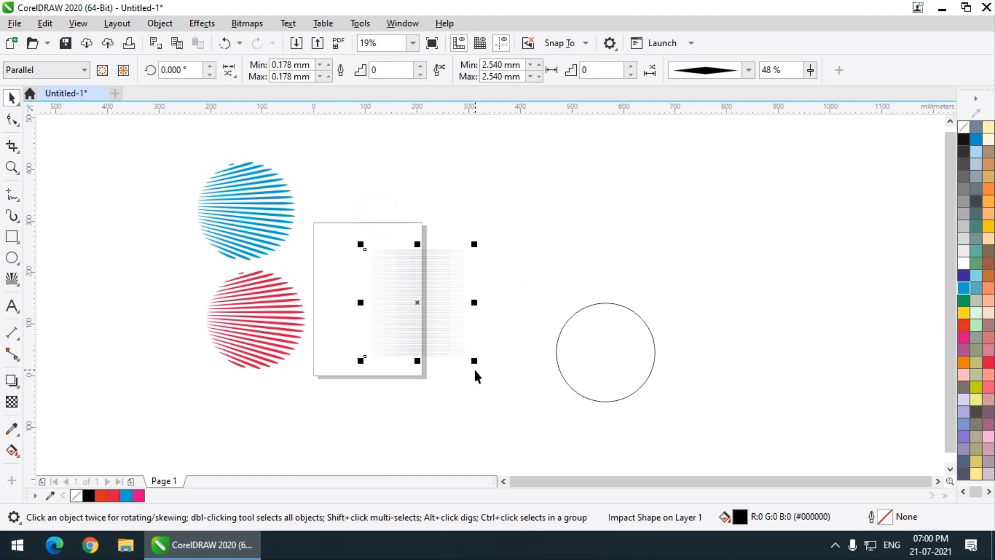
left_click_drag(474, 361, 508, 395)
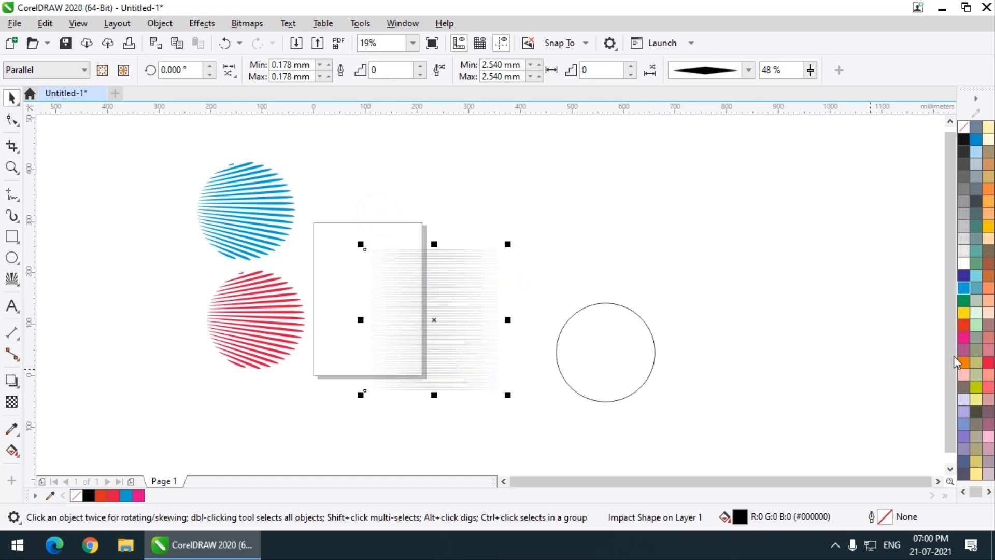
Fill the parallel lines with cyan and set their line width to minimum 2.678 mm and maximum 7.278 mm.
left_click(964, 289)
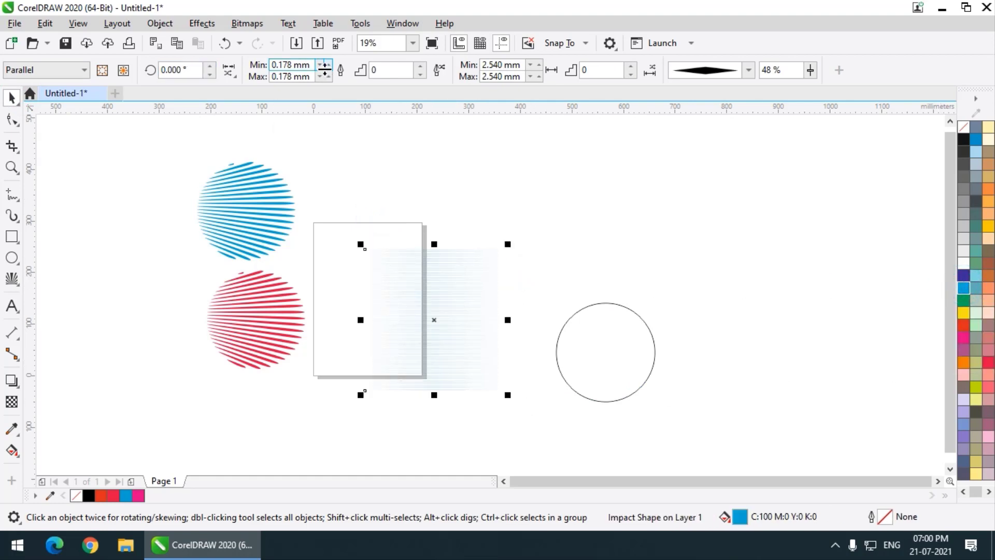
left_click_drag(325, 67, 326, 56)
scroll(468, 291, "up", 2)
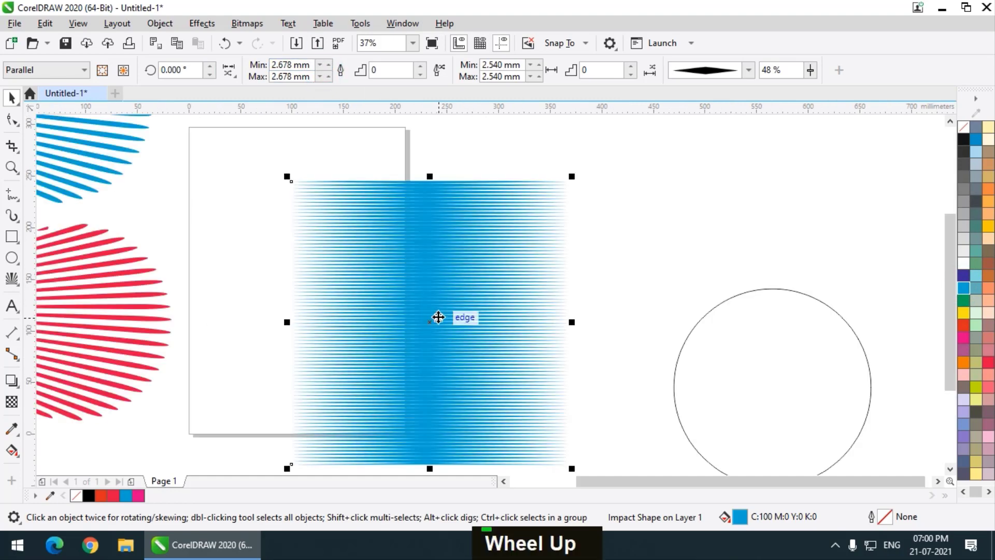
left_click_drag(322, 79, 325, 48)
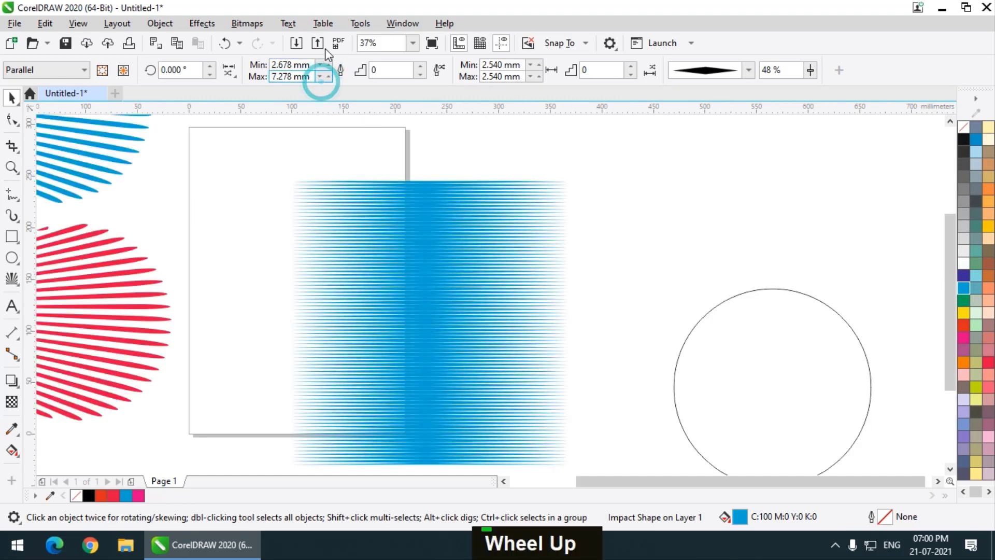
Set the parallel lines' widest point to 71 % and both their minimum and maximum spacing to 6.740 mm.
left_click_drag(810, 71, 828, 94)
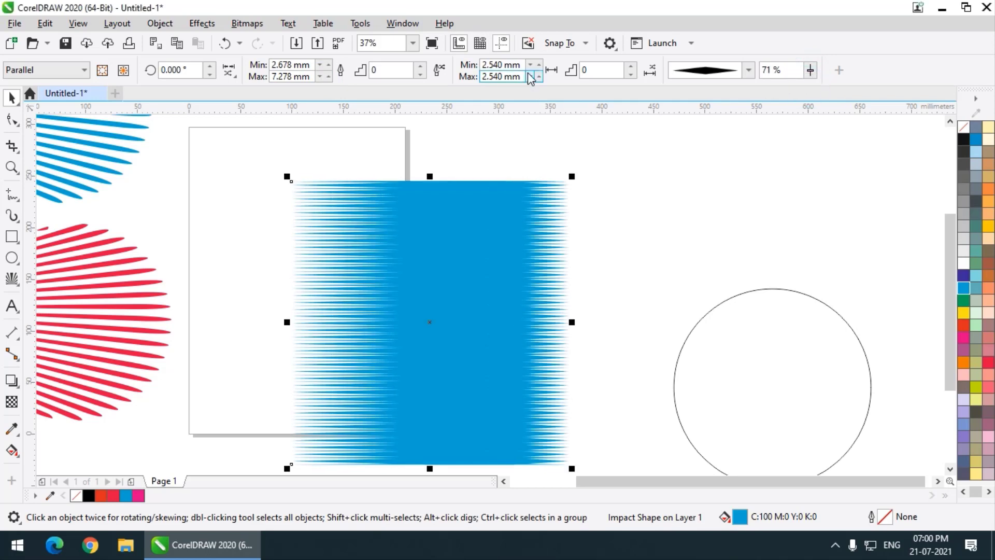
left_click_drag(531, 78, 527, 42)
scroll(393, 176, "down", 2)
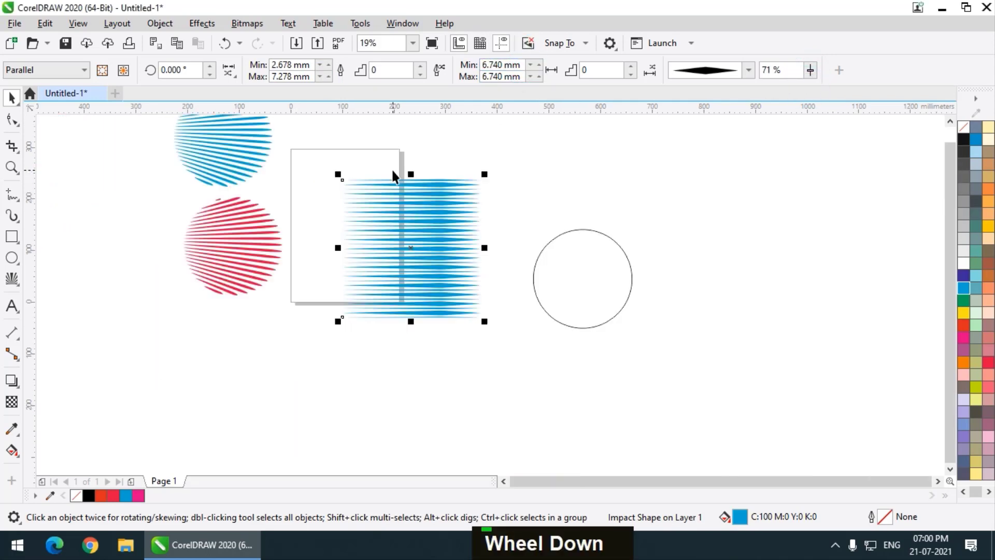
scroll(399, 187, "up", 2)
scroll(383, 193, "down", 2)
scroll(362, 194, "up", 2)
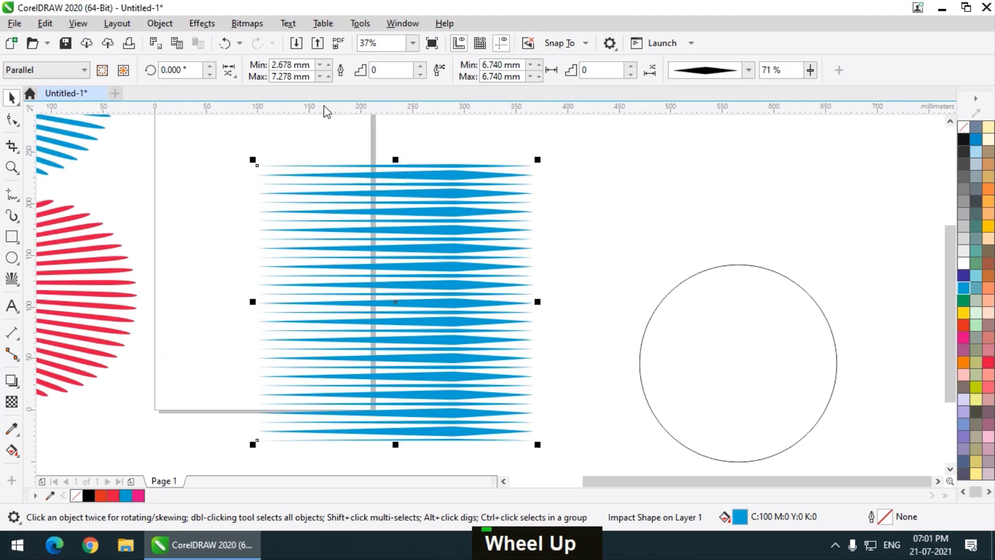
Set both the minimum and maximum line width to 4.678 mm and adjust the widest point to 46 %.
left_click_drag(324, 79, 328, 119)
left_click_drag(329, 78, 325, 50)
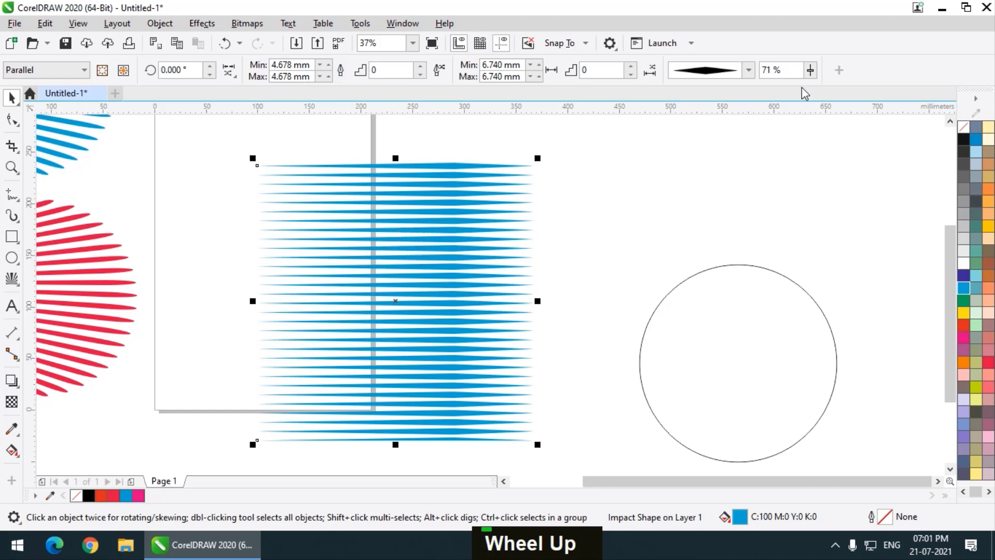
left_click_drag(811, 70, 783, 88)
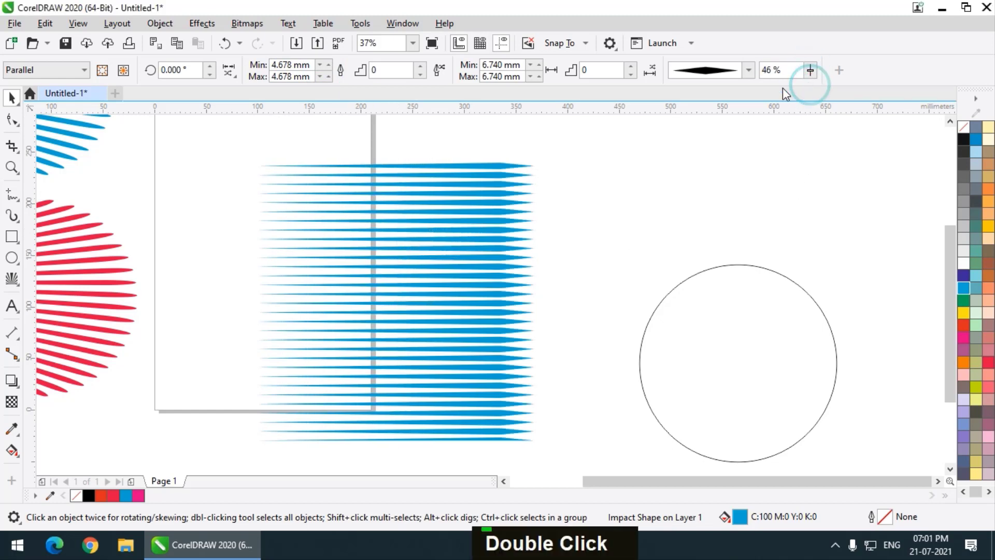
Try the one-sided taper and elliptical line styles on the parallel lines, ending with the one-sided taper.
left_click(751, 73)
left_click(742, 140)
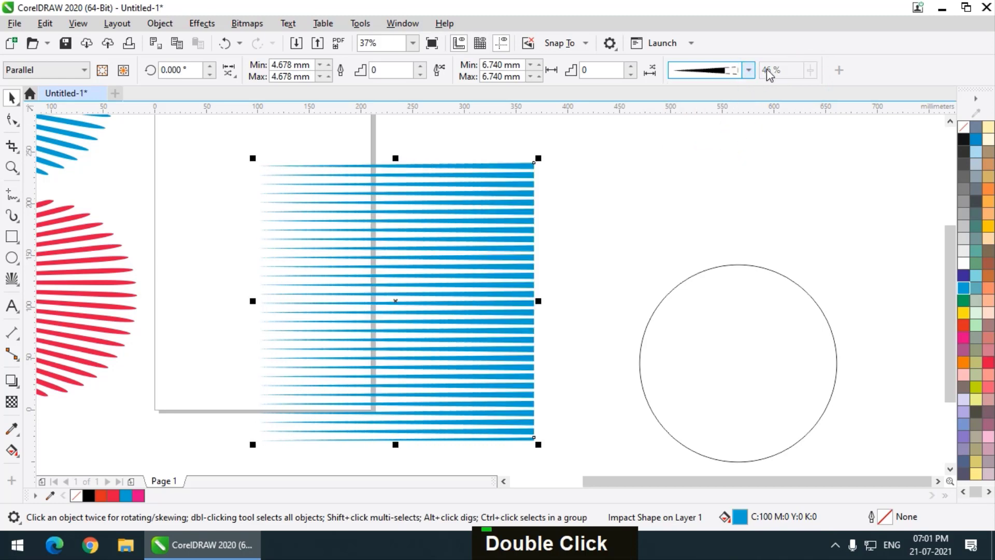
left_click(748, 70)
left_click(742, 123)
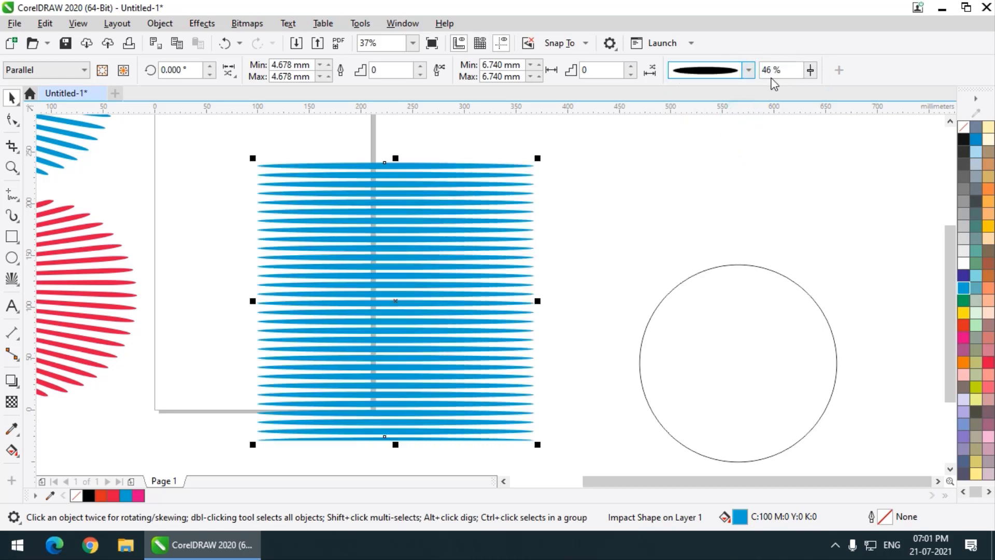
left_click(749, 70)
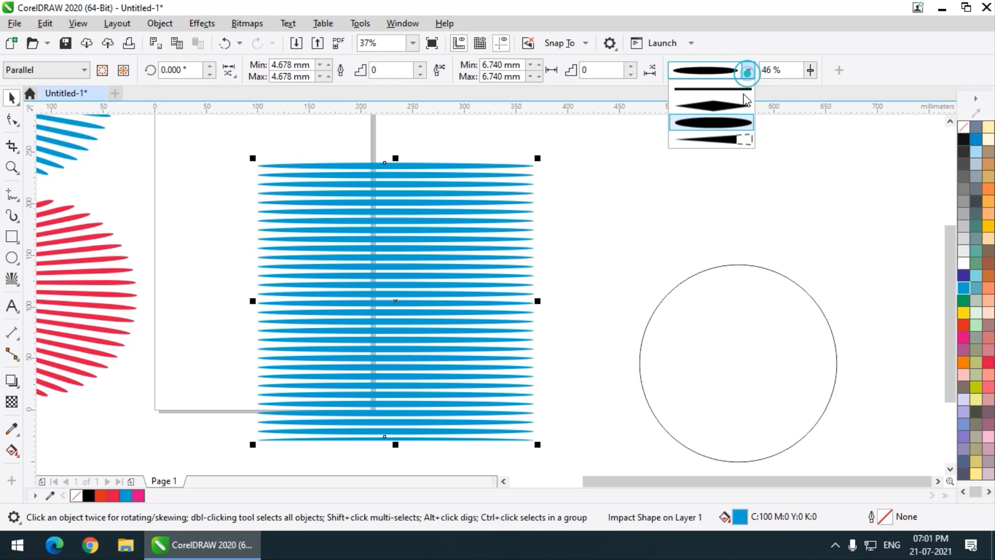
left_click(728, 140)
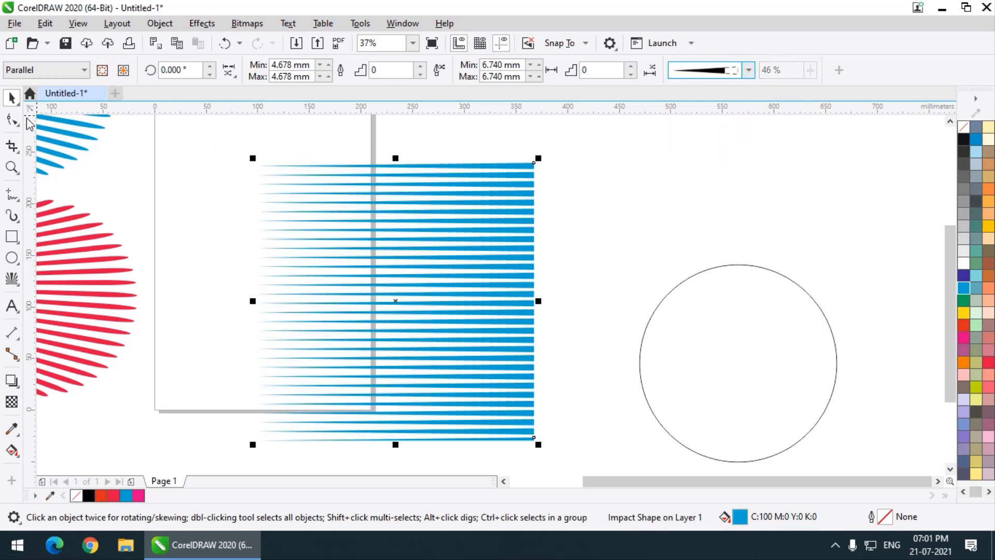
Move the circle onto the middle of the parallel lines and select the line shape.
left_click_drag(717, 352, 384, 299)
left_click(307, 187)
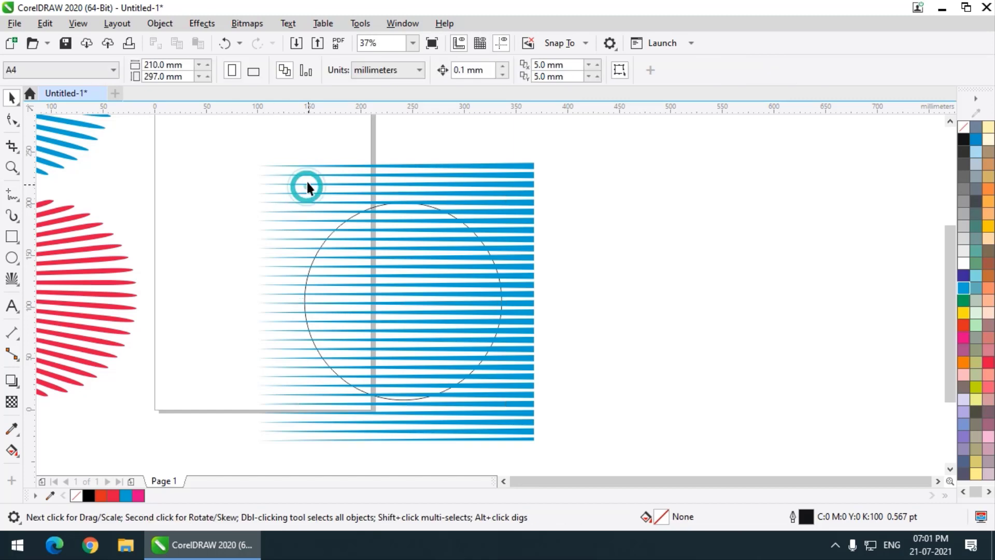
left_click(338, 177)
left_click(343, 173)
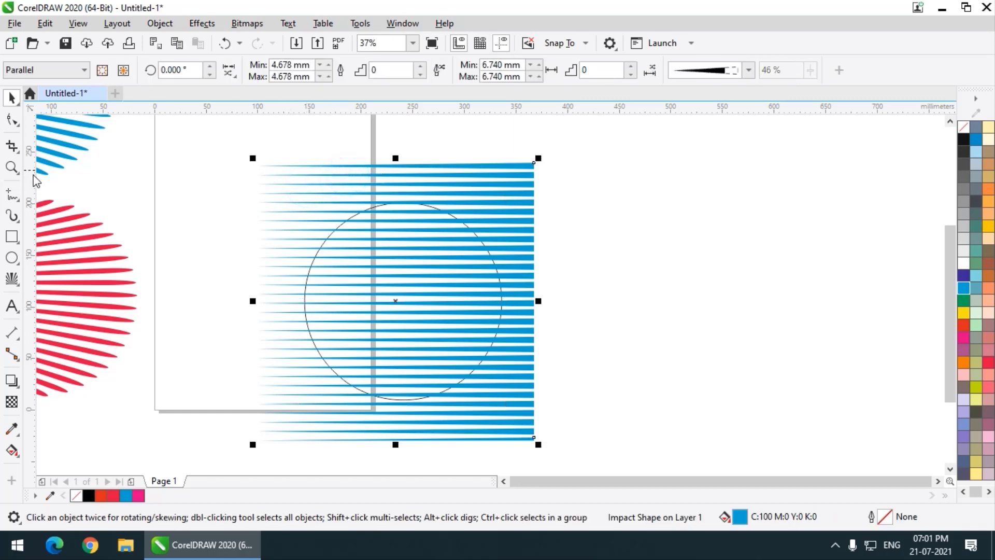
Try the circle as the inner boundary of the parallel lines, move the circle aside, and undo the changes.
left_click(104, 71)
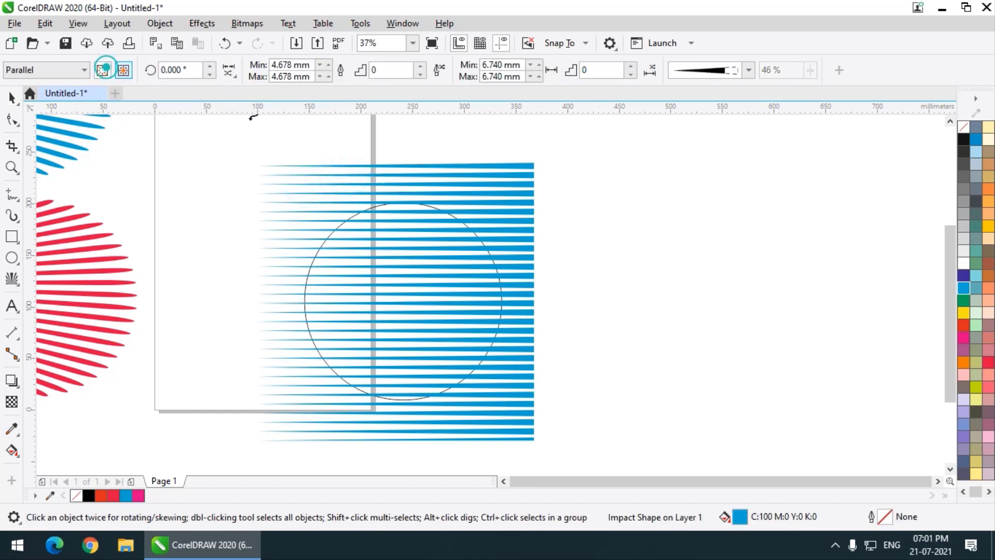
scroll(395, 182, "up", 2)
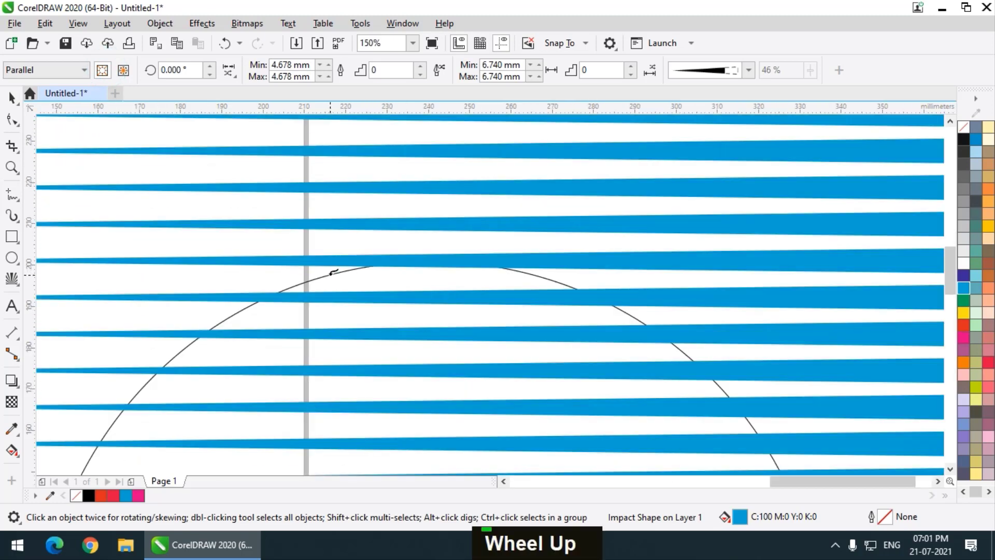
scroll(324, 216, "down", 2)
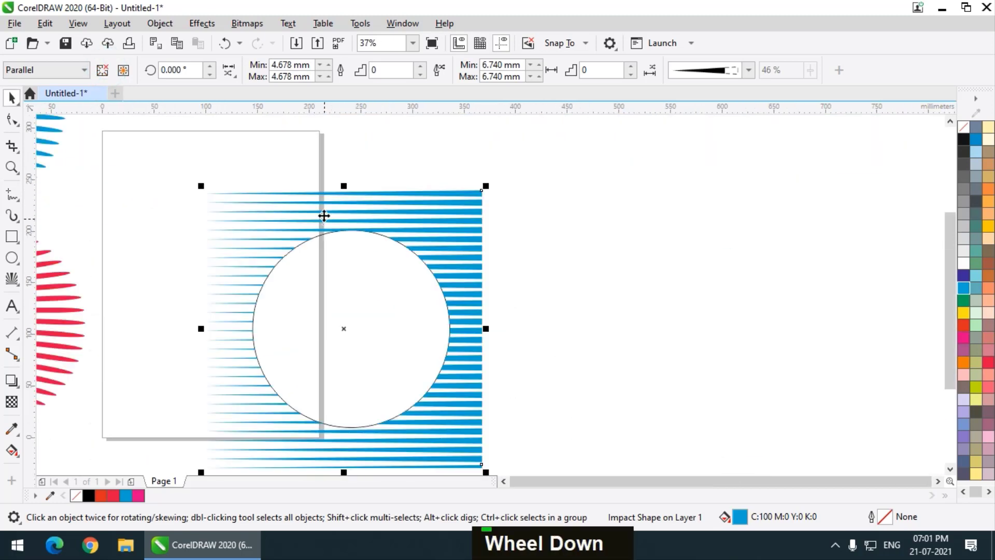
left_click(382, 337)
left_click_drag(382, 337, 751, 329)
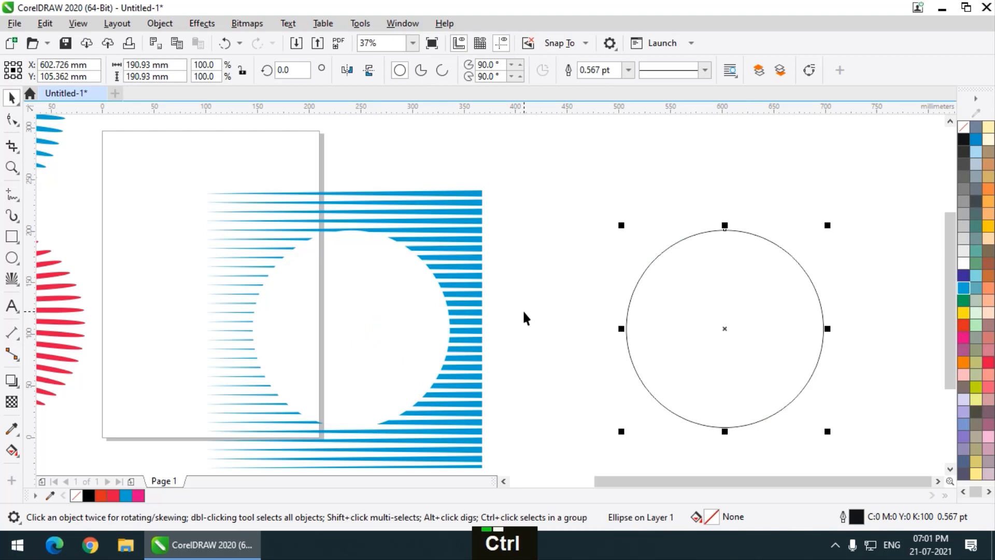
key("ctrl+z")
key("ctrl+z")
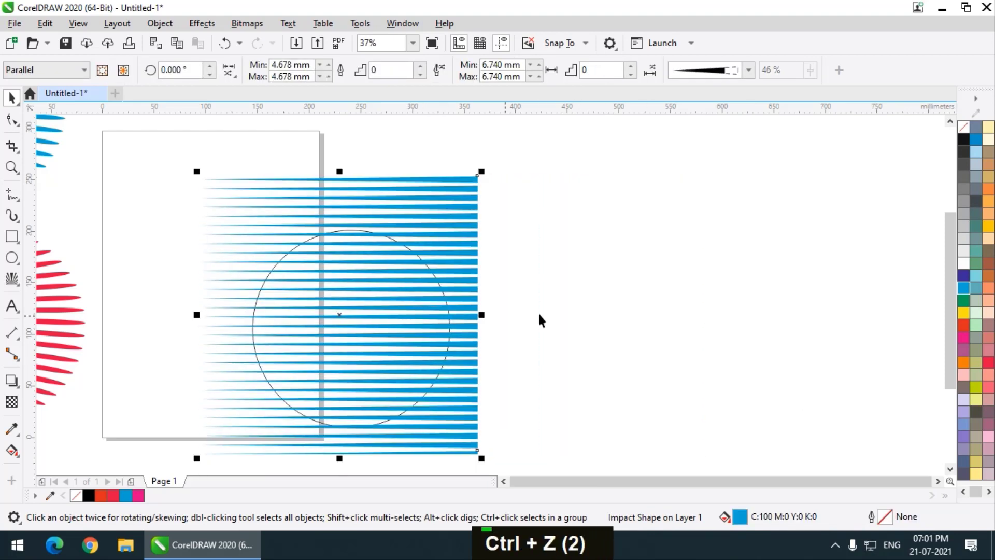
Move the circle and the parallel lines apart, and use the circle as the outer boundary of the lines.
left_click_drag(370, 320, 347, 319)
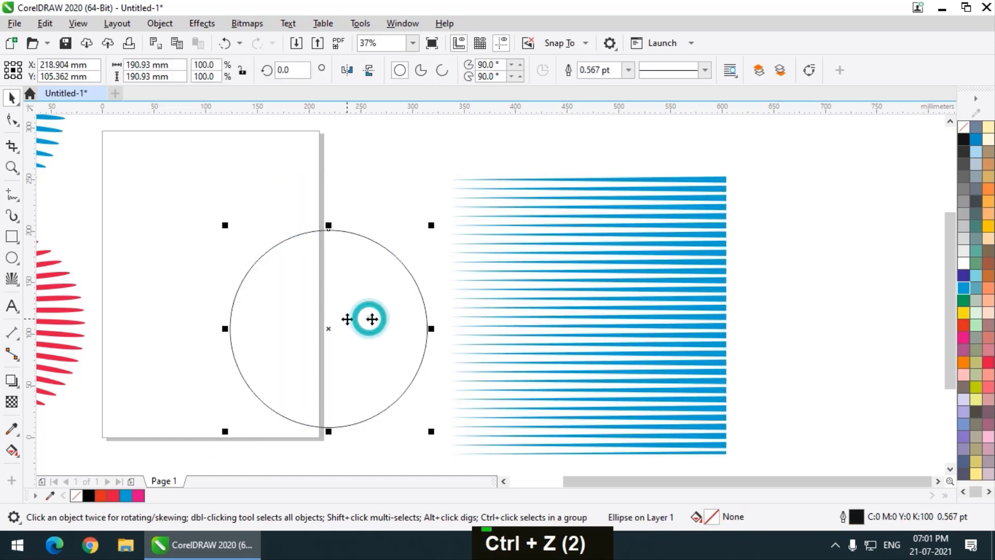
left_click(569, 286)
double_click(591, 281)
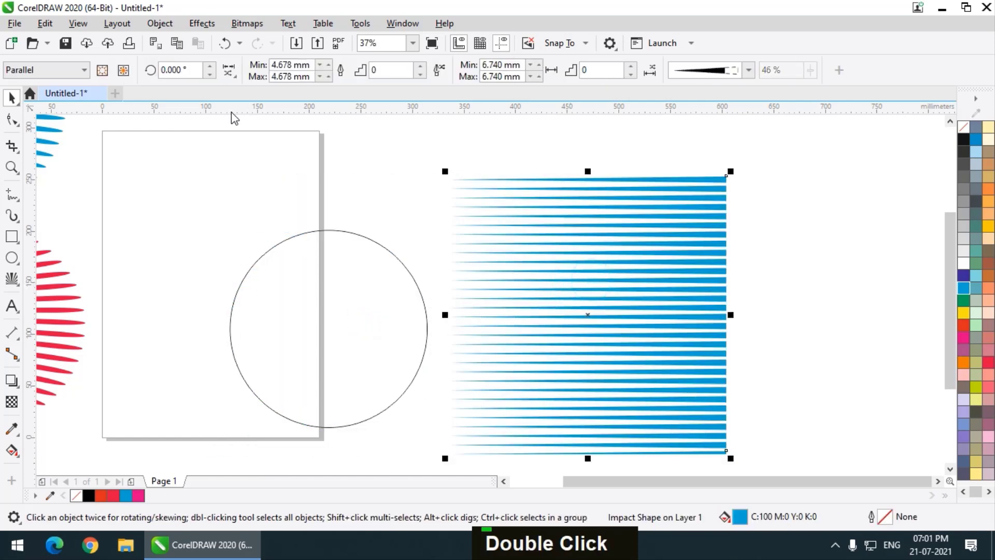
left_click(123, 69)
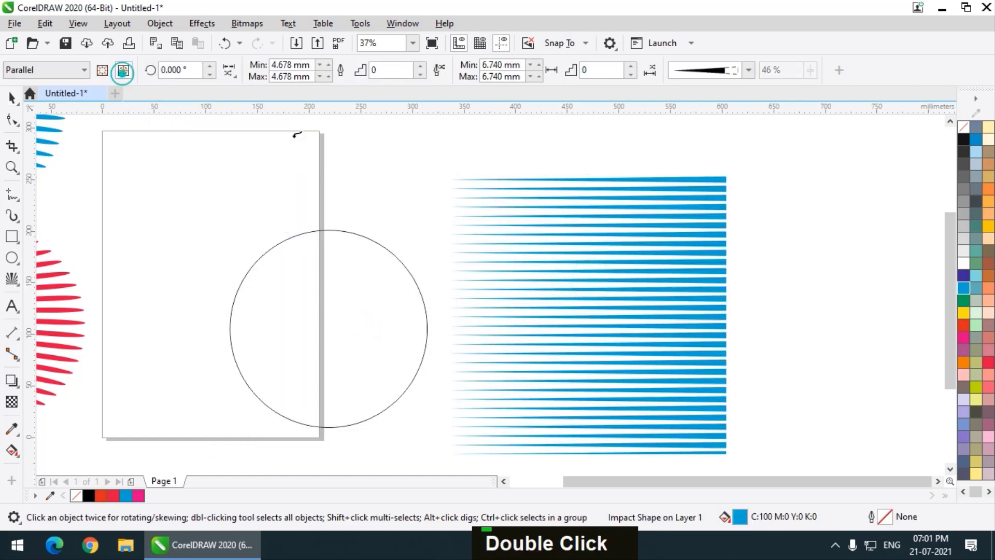
scroll(389, 241, "up", 2)
left_click(386, 251)
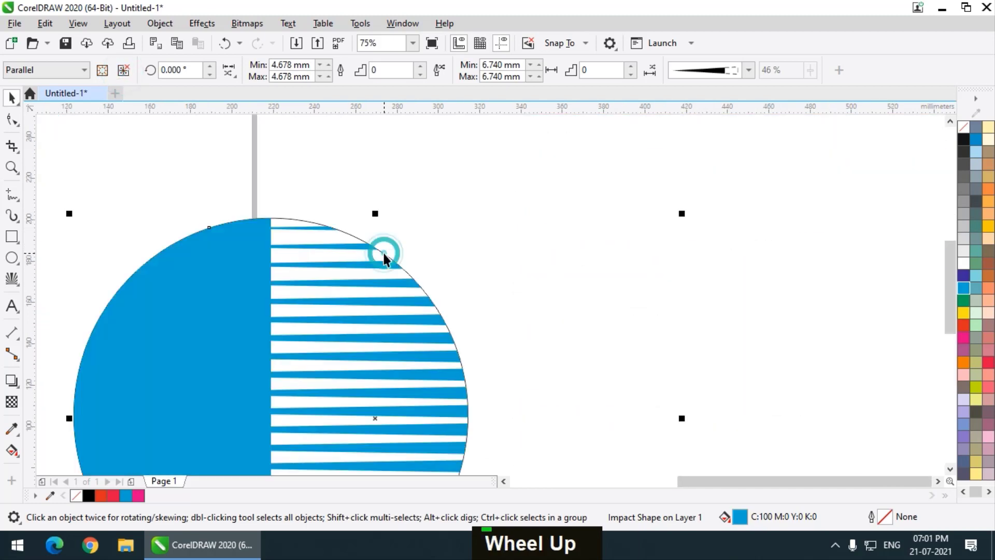
scroll(385, 256, "down", 2)
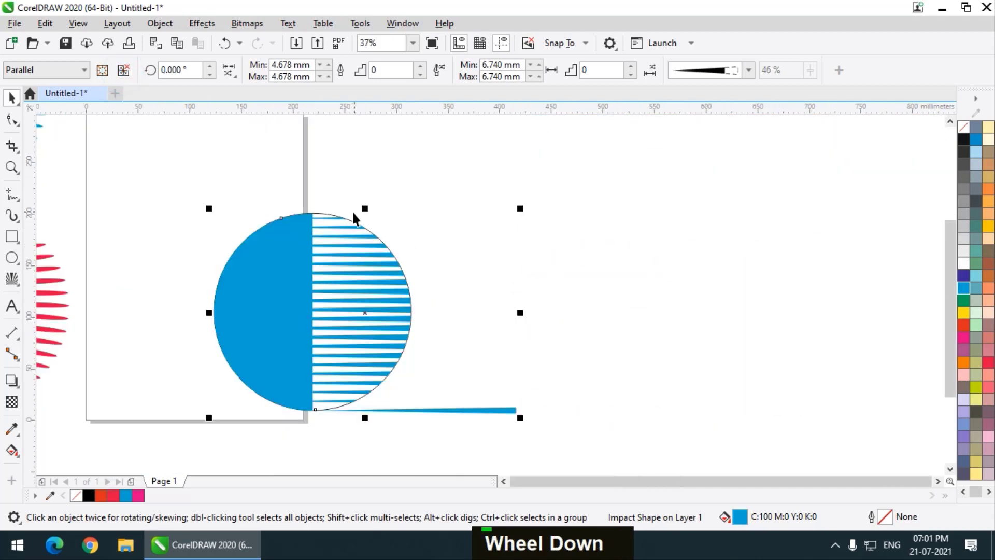
Rotate the parallel lines inside the circle to an angle of 25°.
left_click(210, 66)
left_click(210, 66)
left_click(210, 66)
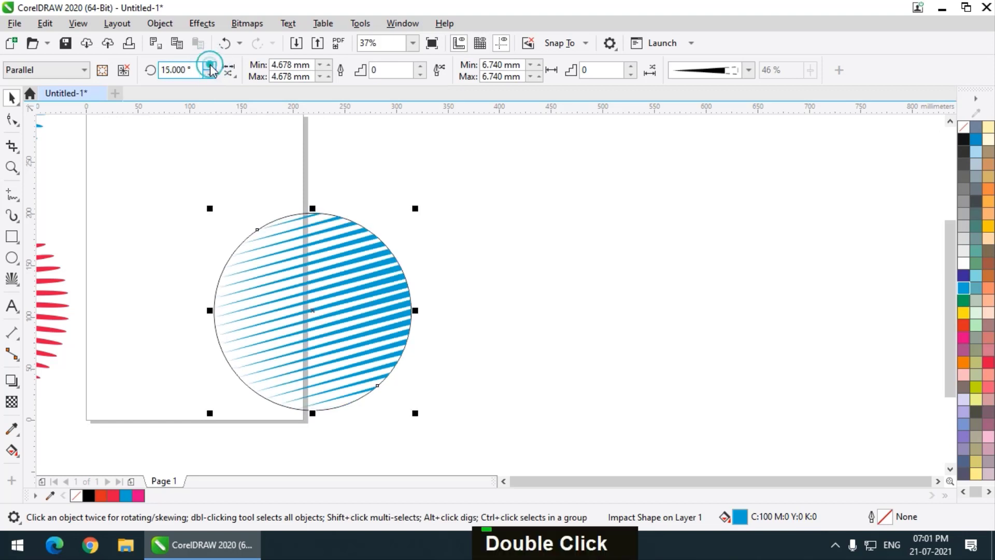
left_click(210, 66)
left_click(209, 66)
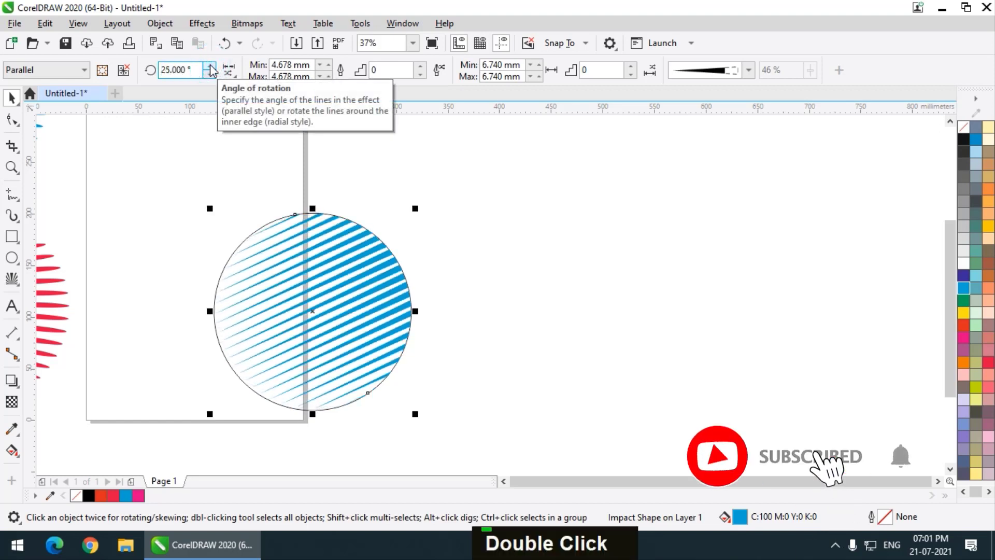
Set the parallel lines' rotation angle to 30° and move the line shape away from the outline circle.
left_click(210, 66)
left_click_drag(356, 302, 409, 293)
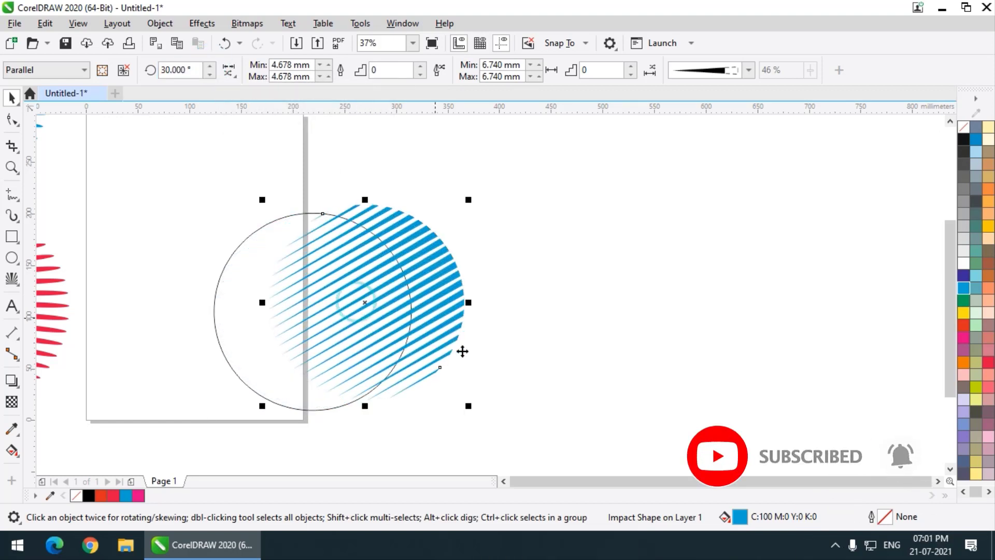
left_click_drag(479, 310, 580, 374)
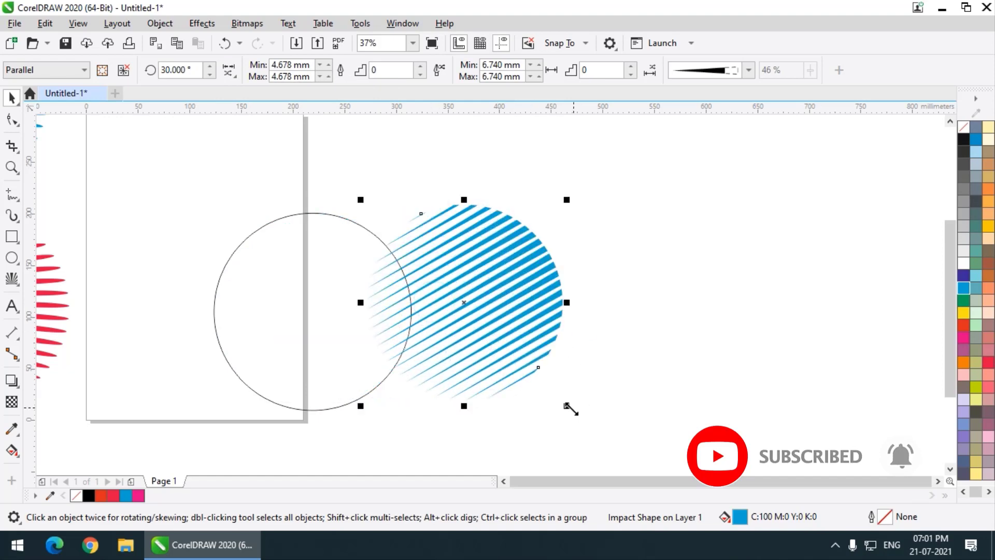
Enlarge the parallel line shape proportionally and move the outline circle away from it onto the page.
mouse_move(571, 409)
left_mouse_down()
mouse_move(613, 444)
mouse_move(599, 428)
left_mouse_up()
mouse_move(344, 291)
left_mouse_down()
mouse_move(232, 302)
mouse_move(229, 291)
left_mouse_up()
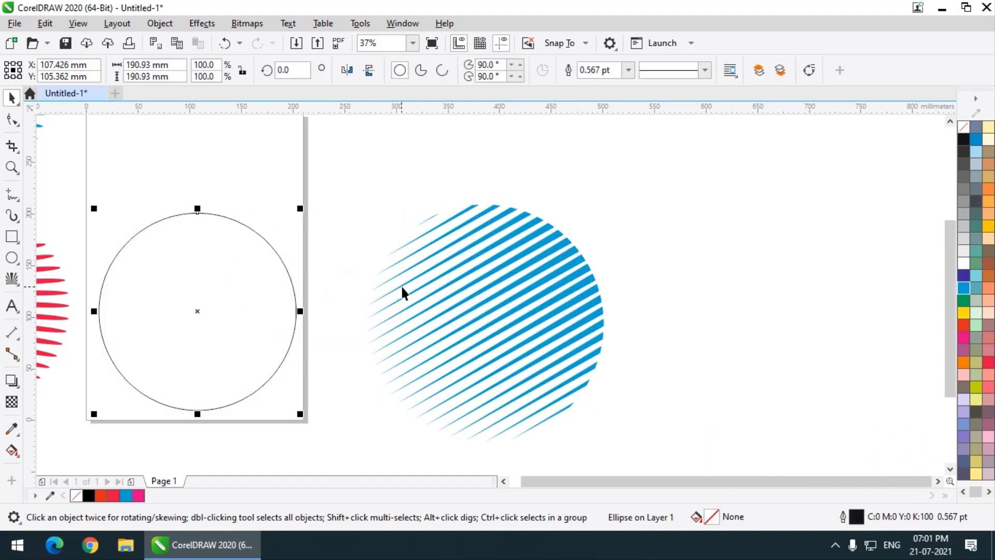
scroll(404, 294, "down", 1)
Change the parallel lines' style to the diamond-shaped taper and set their widest point to 58%.
left_click(487, 310)
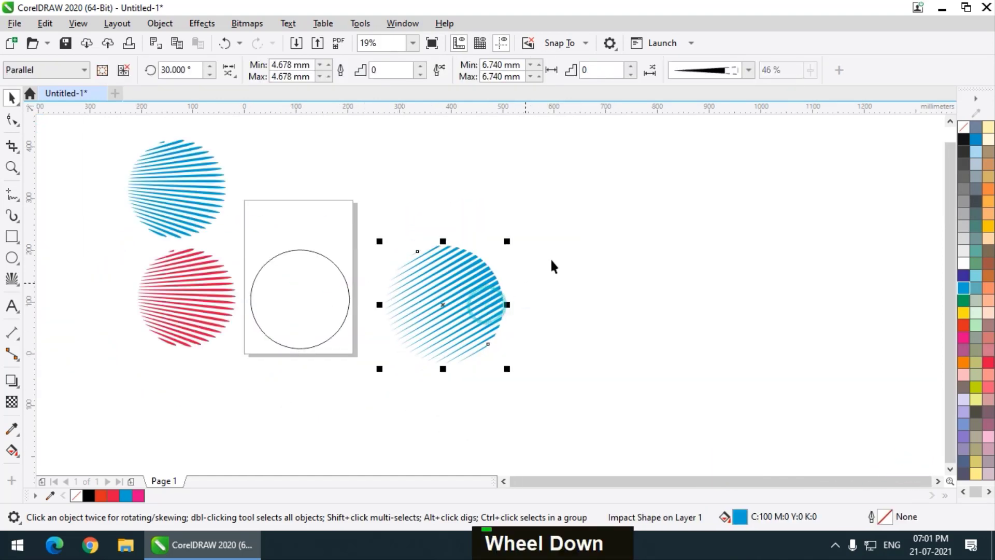
left_click(749, 70)
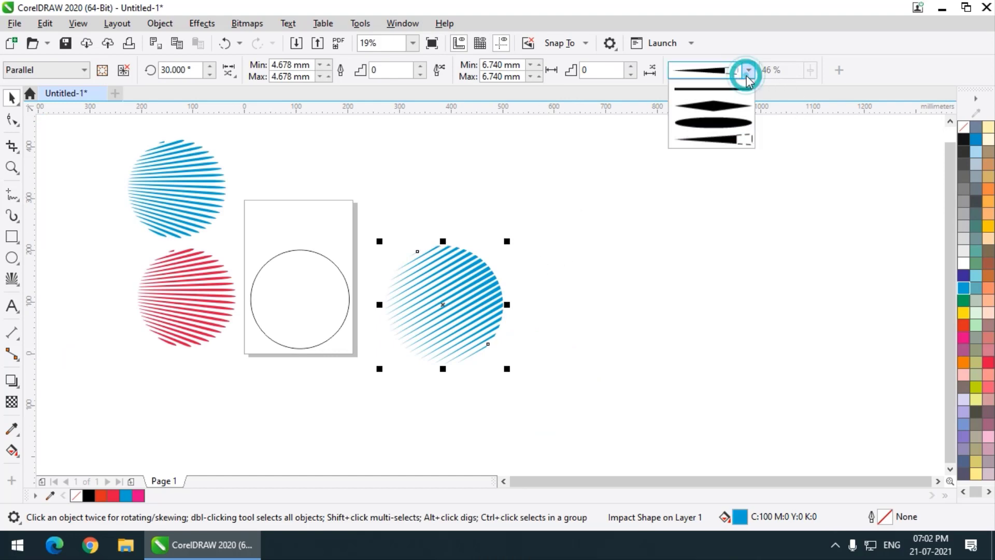
left_click(743, 101)
double_click(811, 70)
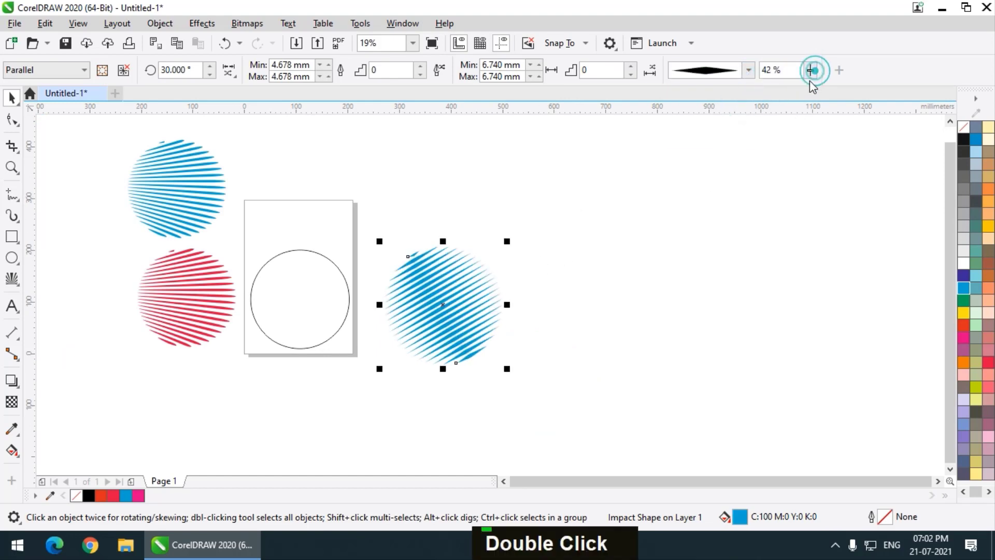
left_click_drag(813, 90, 820, 89)
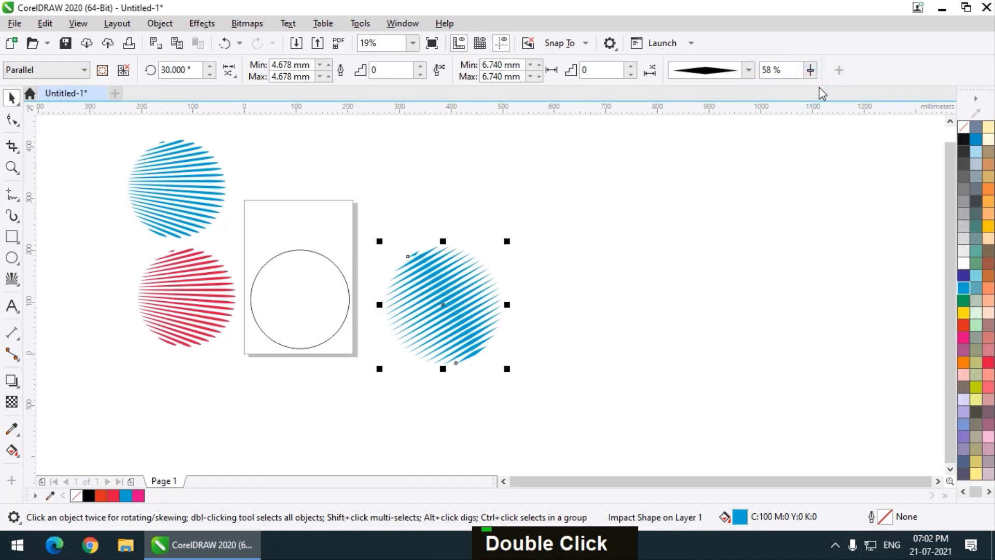
double_click(819, 91)
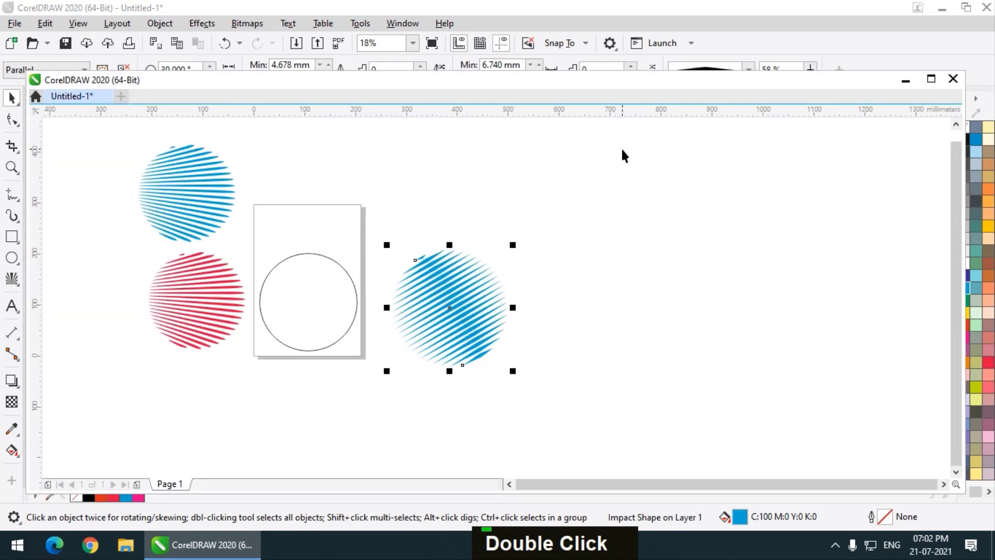
double_click(816, 86)
left_click(966, 10)
left_click_drag(755, 78, 740, 123)
Enlarge the parallel line shape further and fill it with green (C:100 M:0 Y:100 K:0).
left_click(456, 285)
scroll(456, 285, "down", 2)
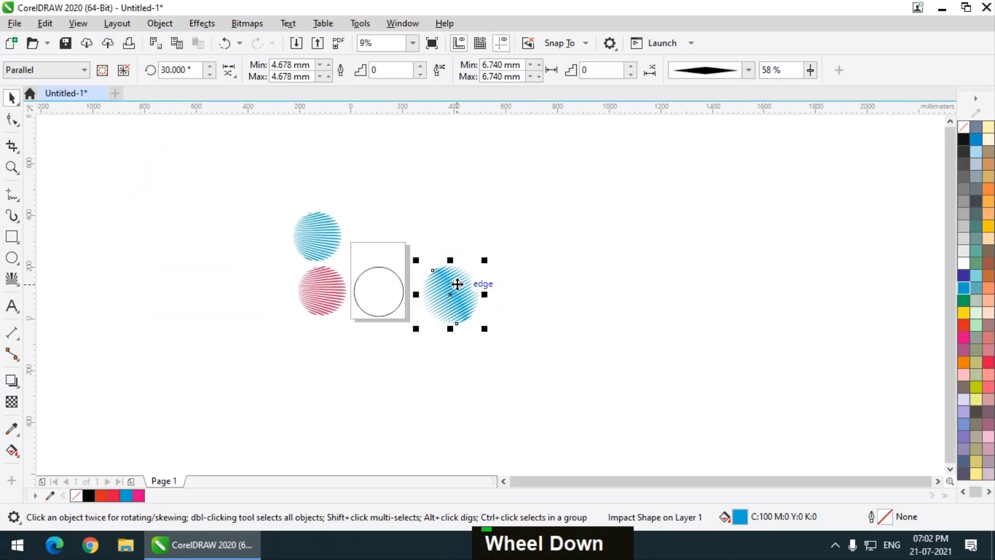
scroll(455, 285, "up", 4)
mouse_move(528, 394)
left_mouse_down()
mouse_move(597, 429)
mouse_move(570, 436)
left_mouse_up()
left_click(964, 299)
scroll(580, 314, "down", 3)
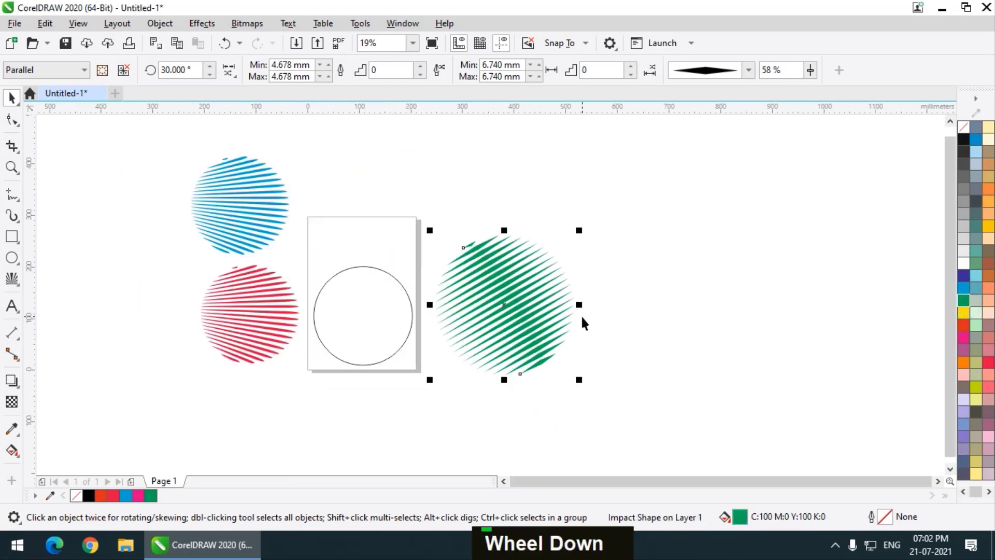
Delete the outline circle and gather the red, blue and green line shapes closer together around the page.
left_click_drag(392, 312, 384, 397)
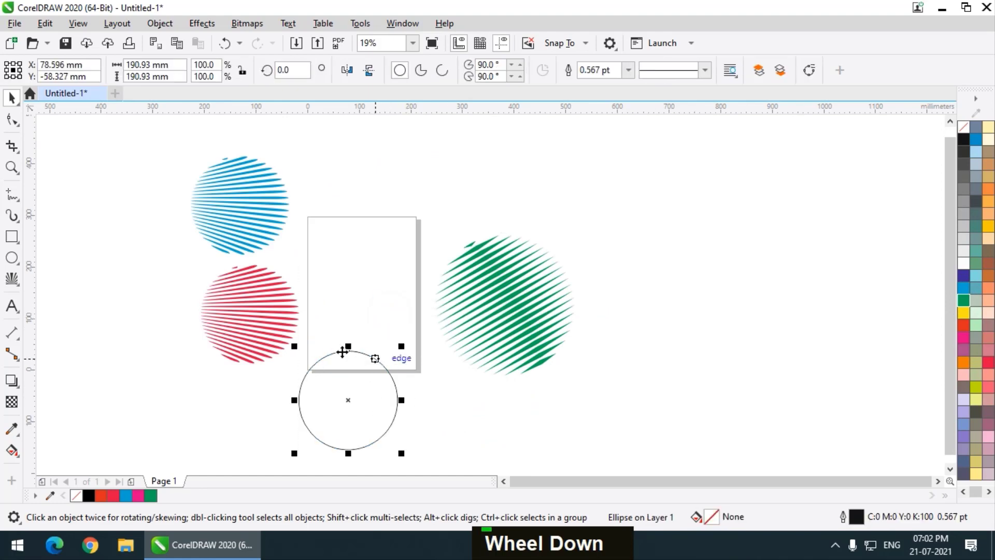
key("Delete")
left_click_drag(254, 318, 381, 380)
left_click_drag(268, 213, 374, 275)
left_click_drag(402, 402, 345, 399)
left_click(516, 311)
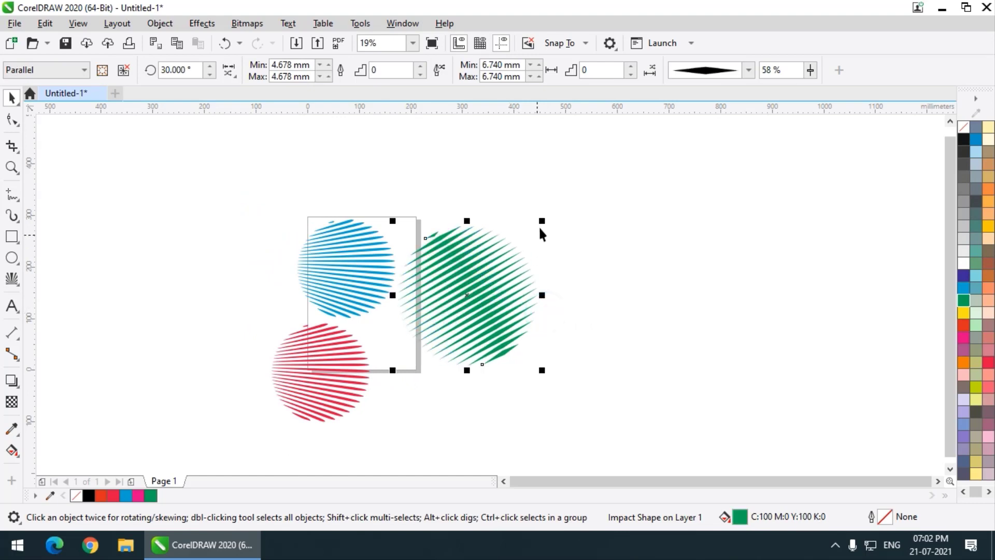
Enlarge the green line shape and arrange it with the blue and red line shapes into one composition.
mouse_move(540, 228)
left_mouse_down()
mouse_move(607, 161)
mouse_move(596, 166)
left_mouse_up()
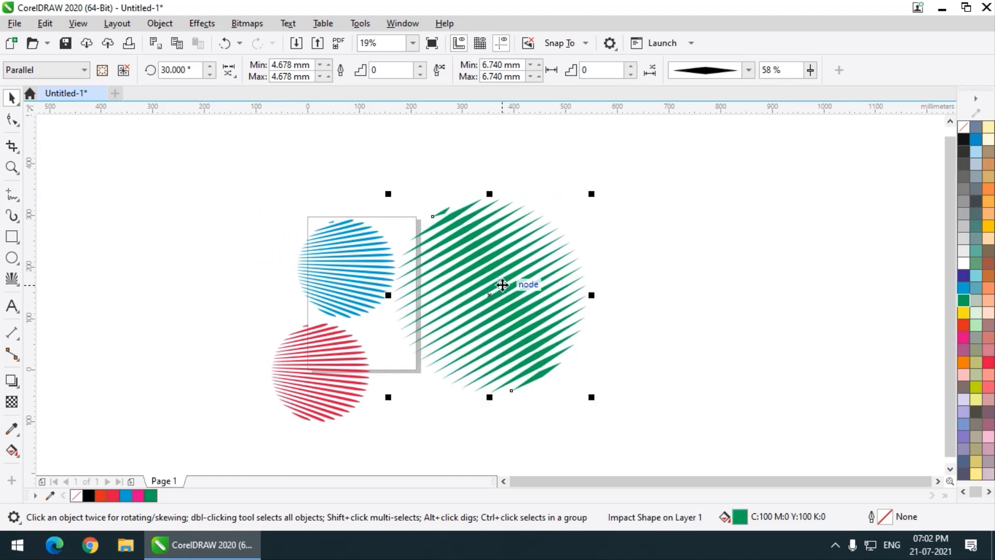
left_click_drag(366, 269, 337, 252)
mouse_move(346, 397)
left_mouse_down()
mouse_move(376, 377)
mouse_move(387, 387)
left_mouse_up()
scroll(444, 303, "up", 1)
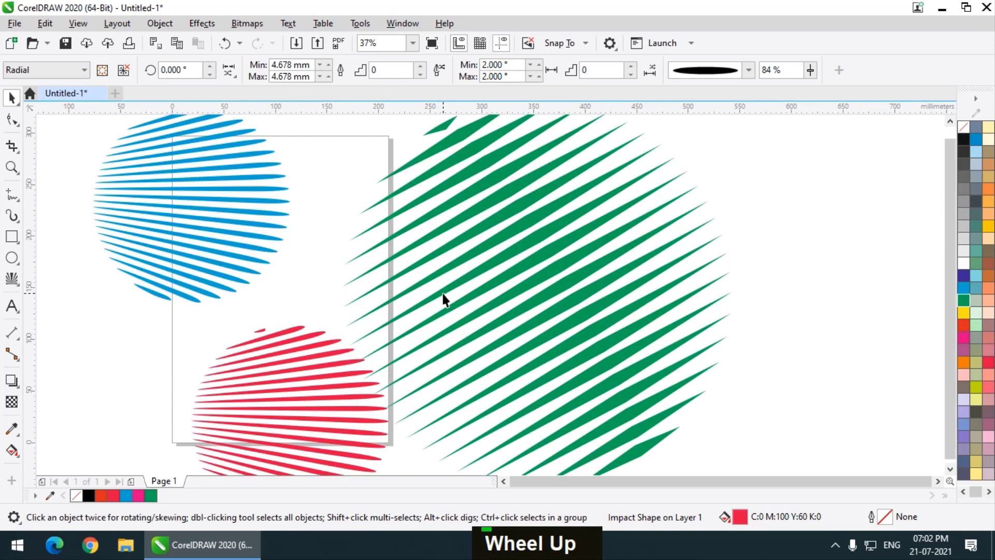
scroll(444, 302, "down", 1)
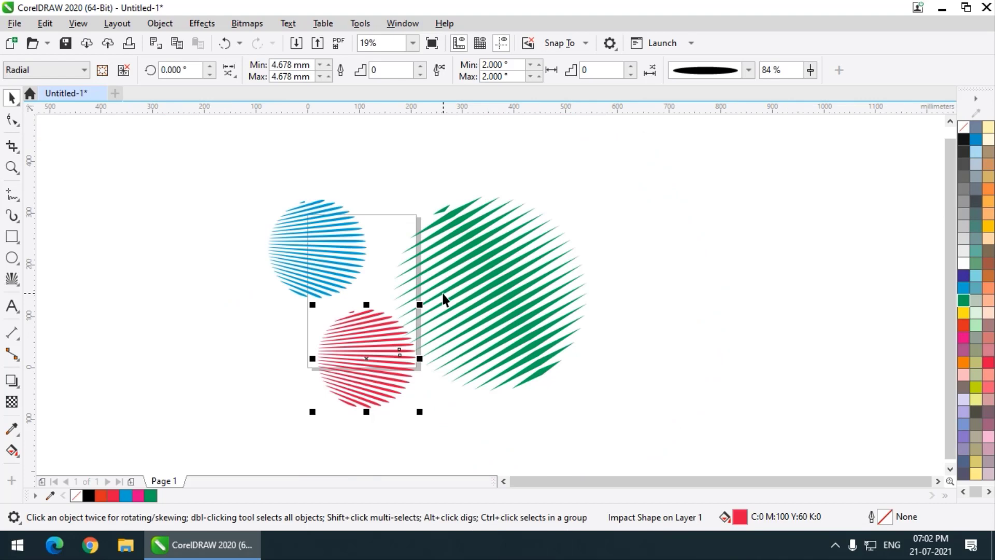
left_click_drag(471, 290, 476, 271)
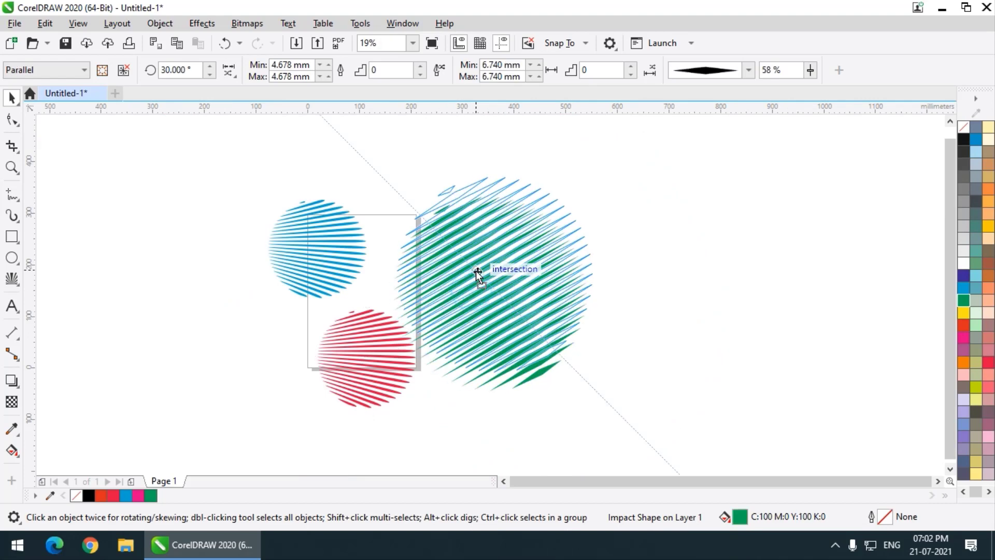